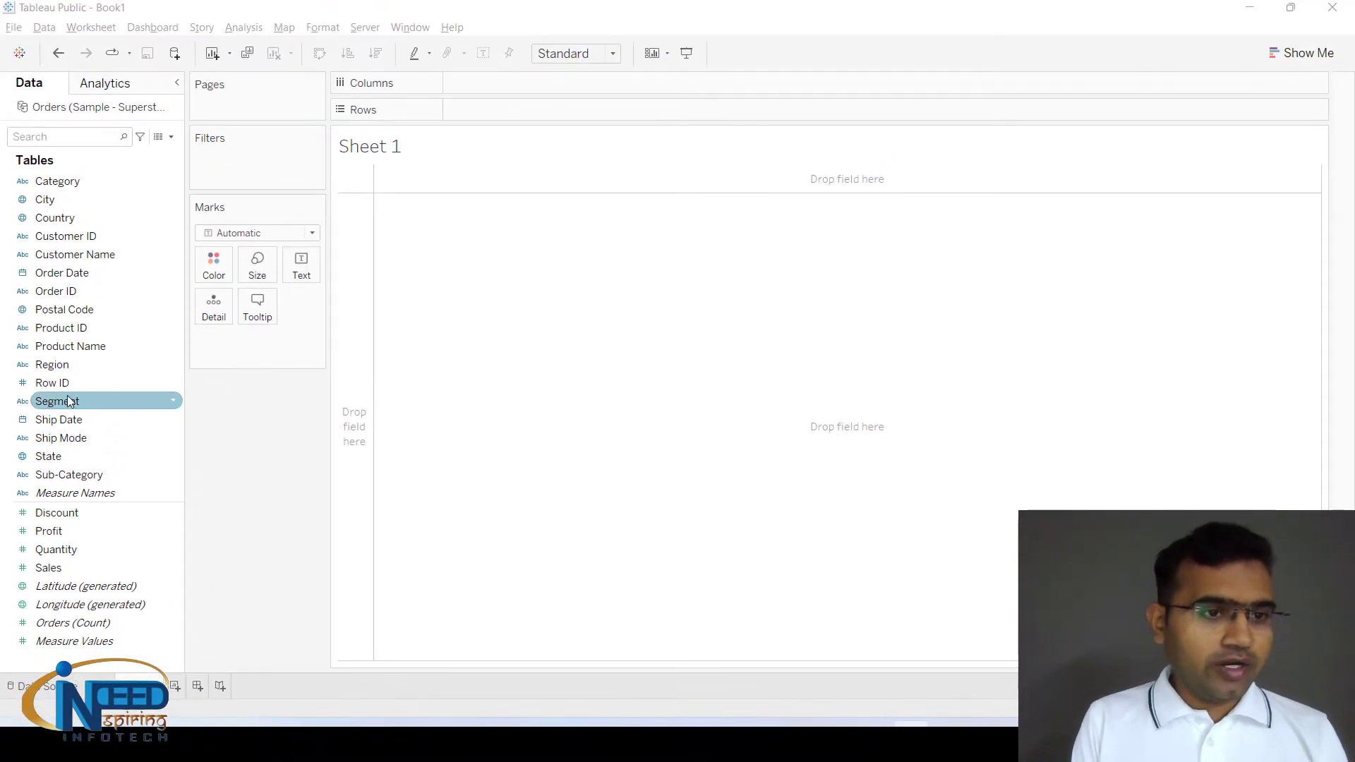
Step: Put Region and Sub-Category on Rows and SUM(Profit) on Columns as horizontal bars
drag(52, 364, 494, 110)
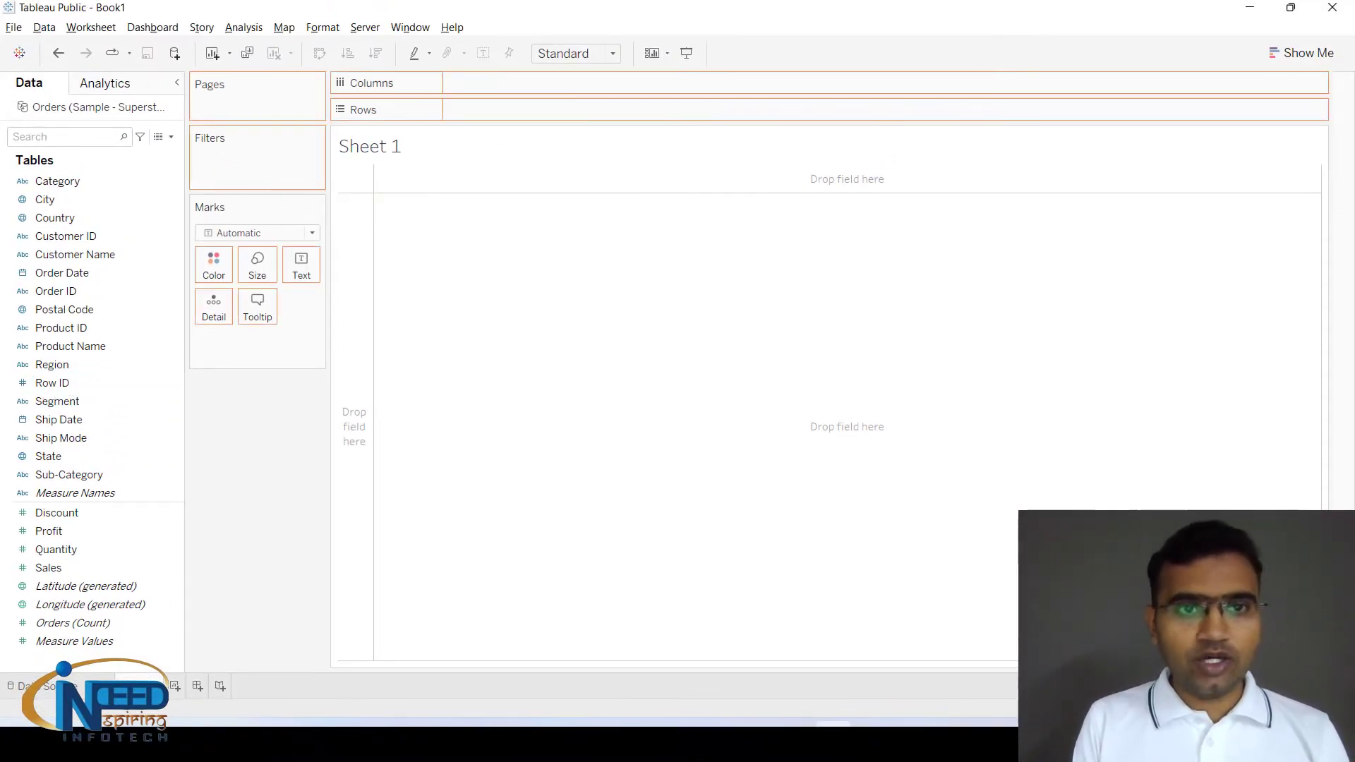
drag(395, 706, 506, 109)
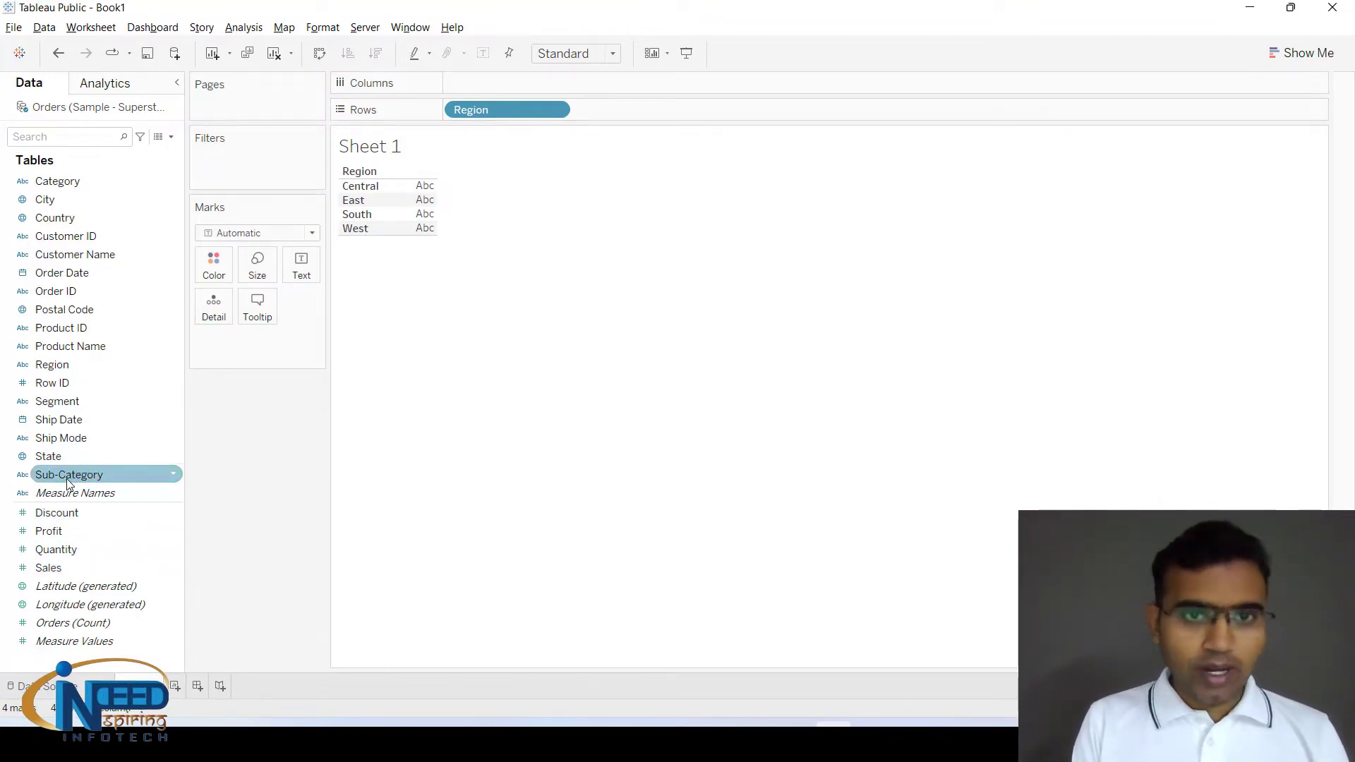
drag(66, 478, 659, 113)
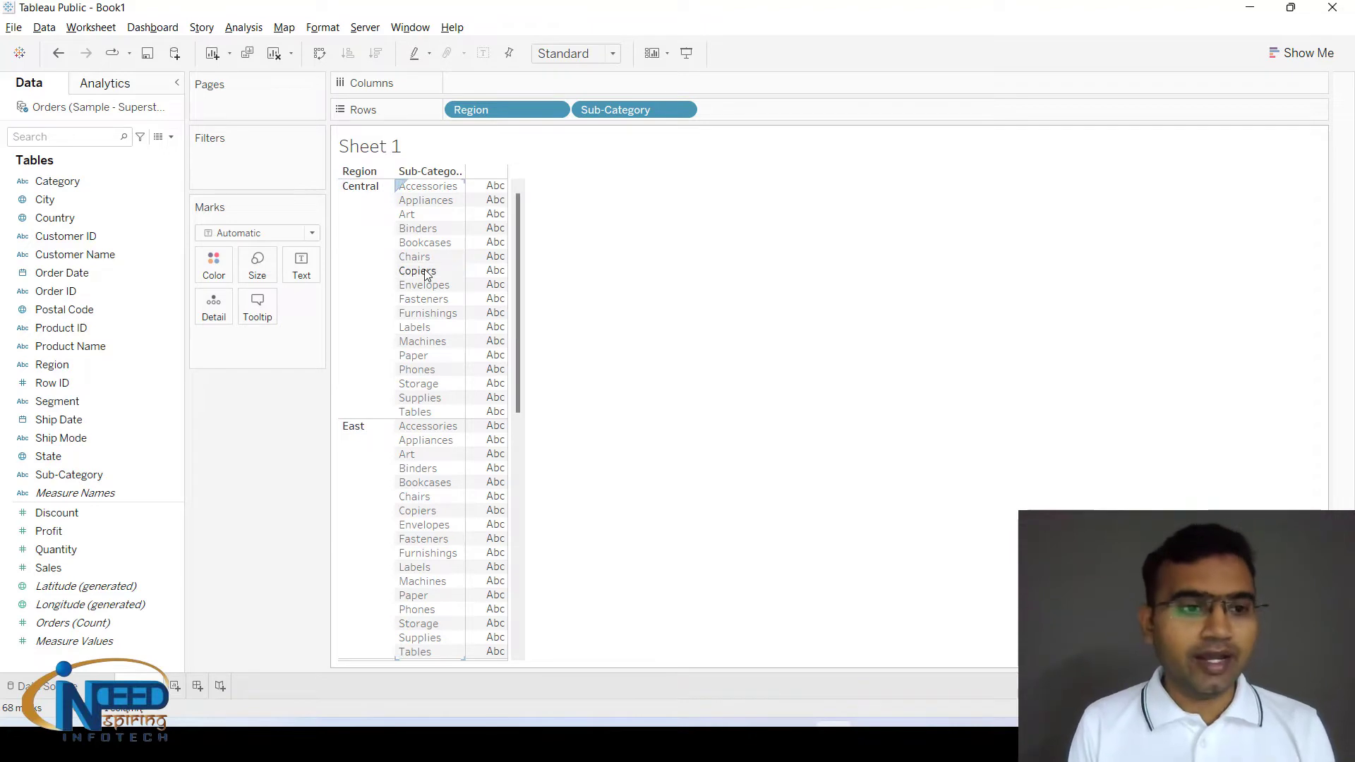
double_click(56, 532)
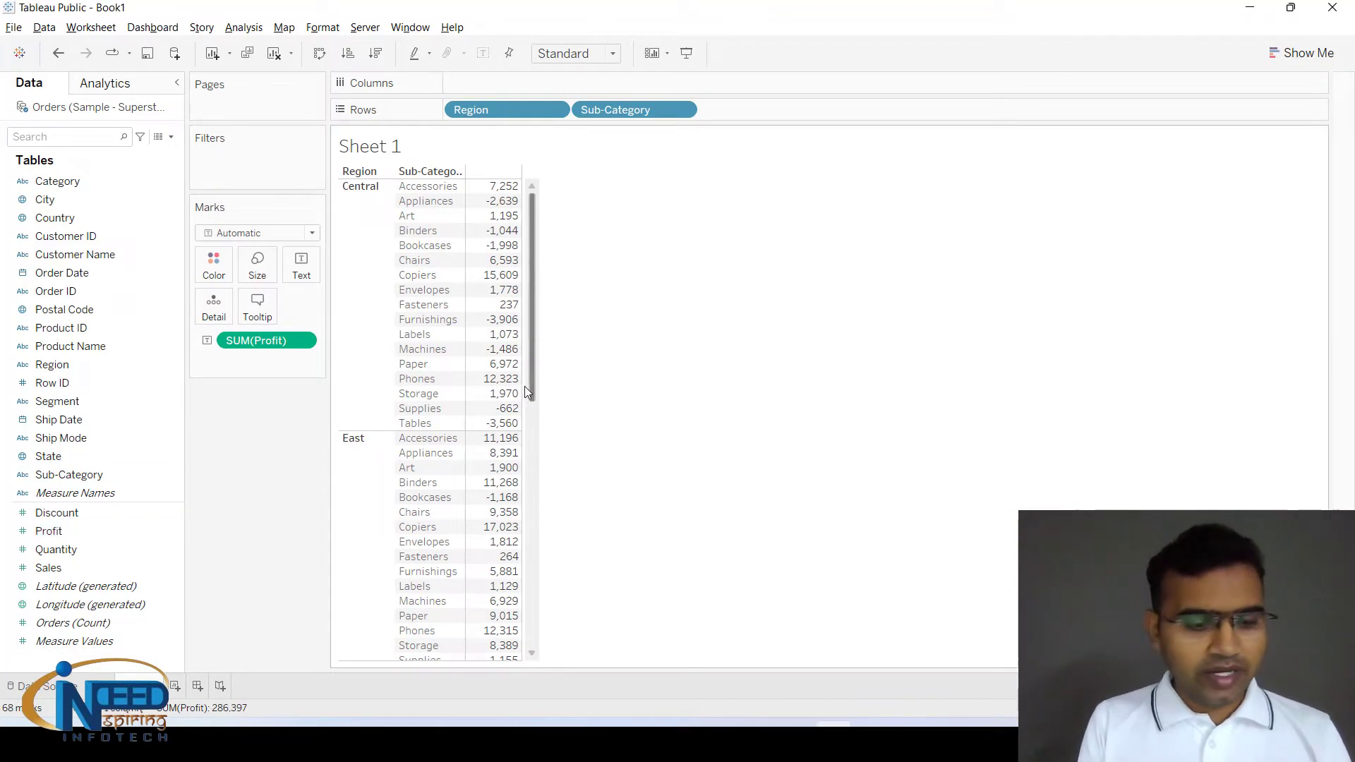
key(ctrl+z)
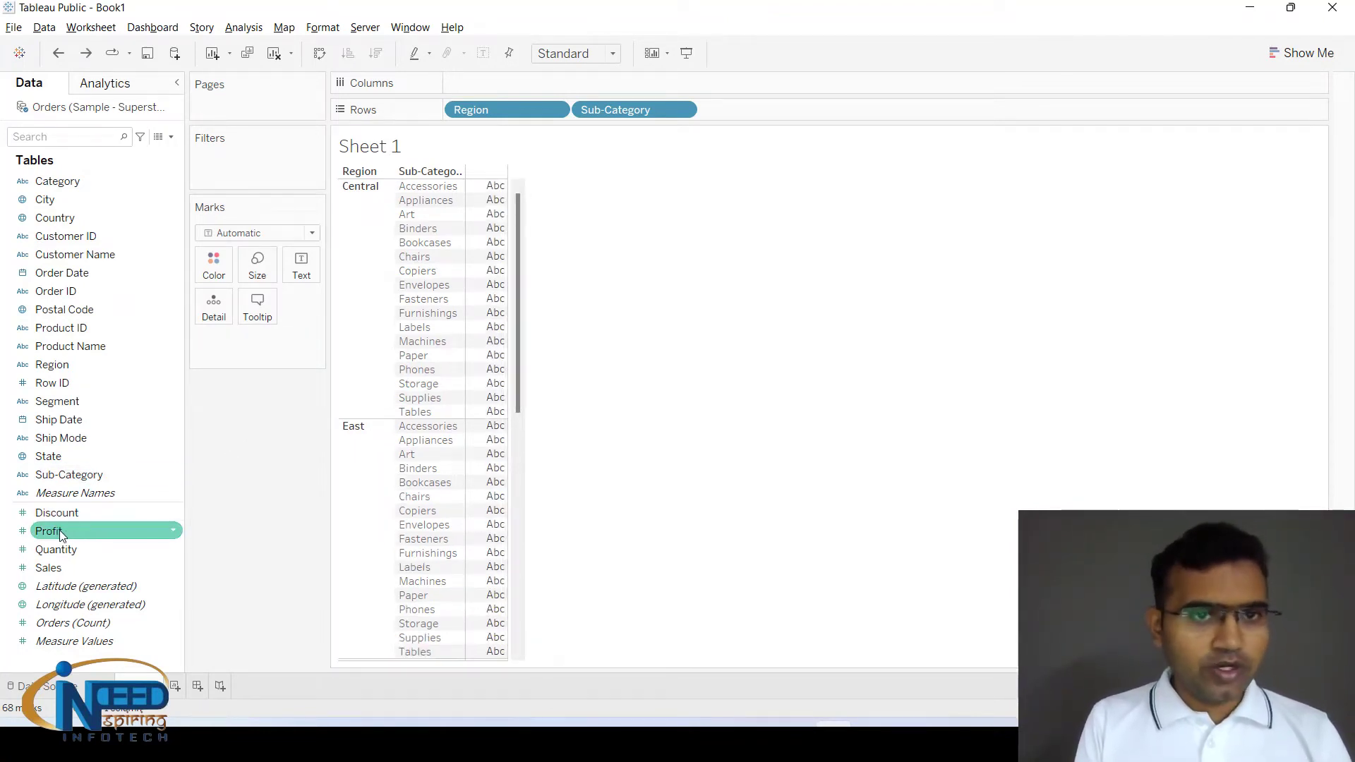
drag(48, 531, 507, 83)
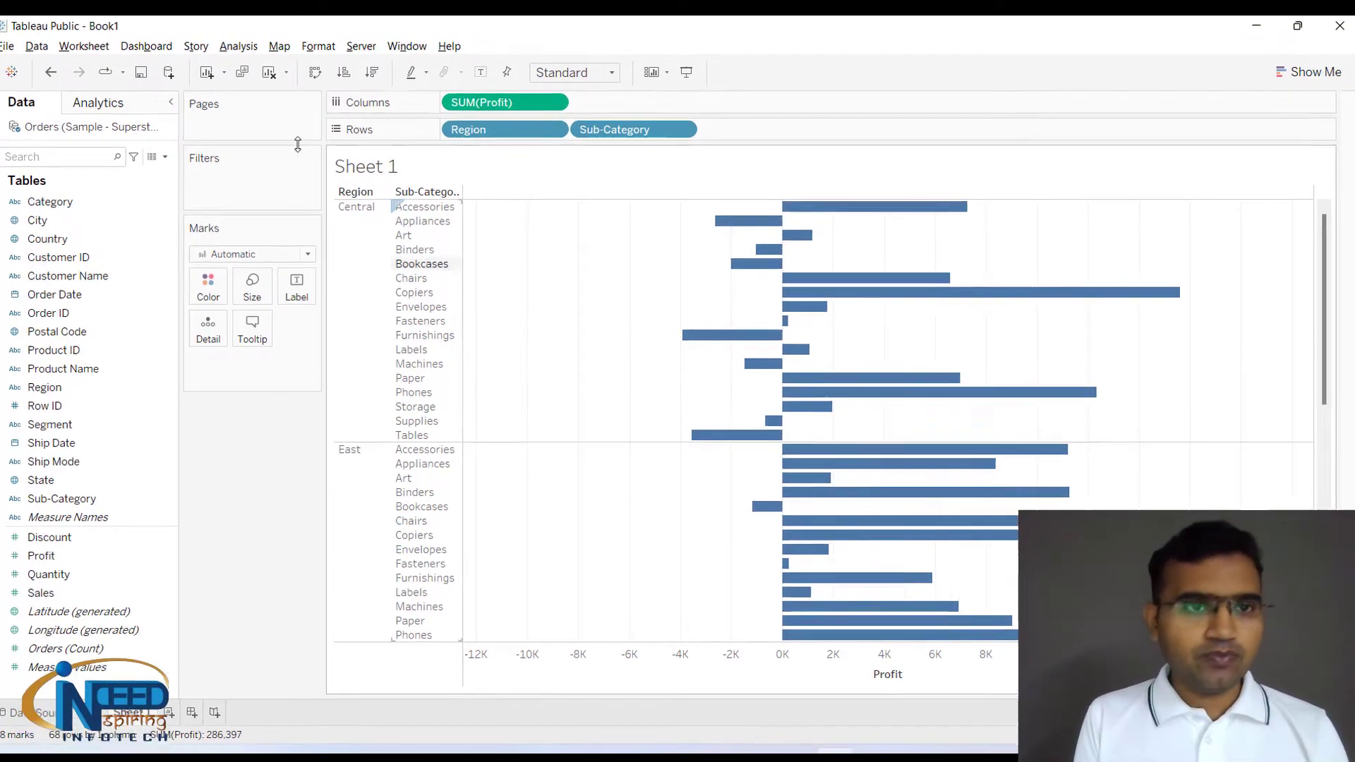
Step: Add an 'Index' calculated field with the formula INDEX() from the Analysis menu
click(252, 43)
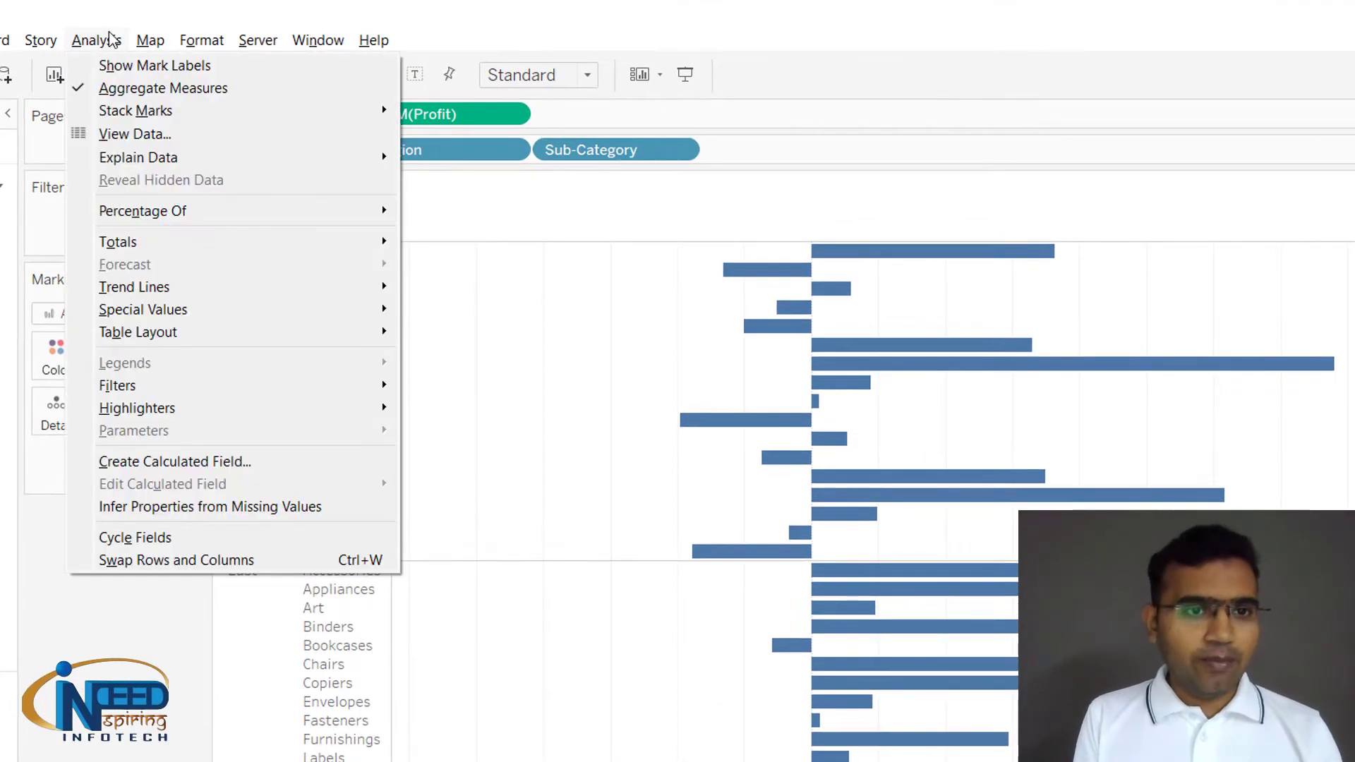
click(167, 461)
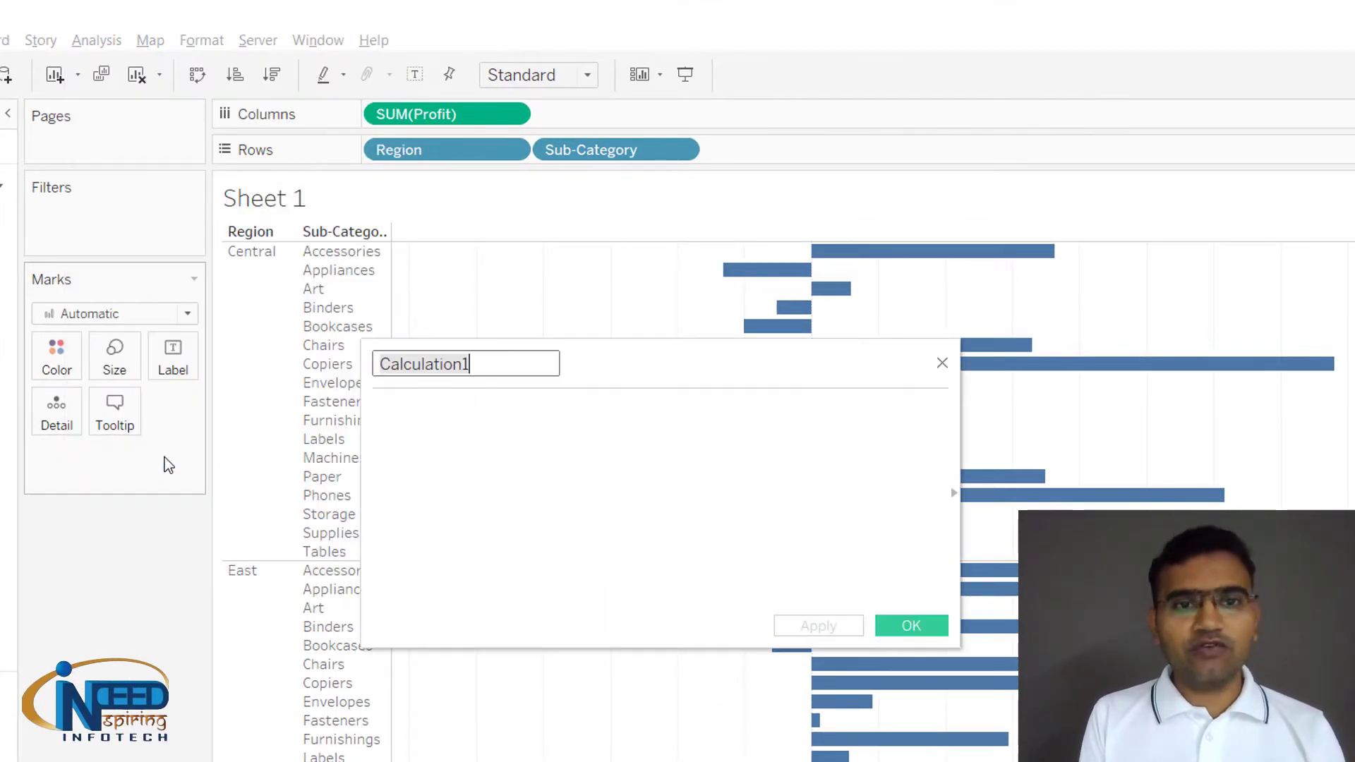
text(Index)
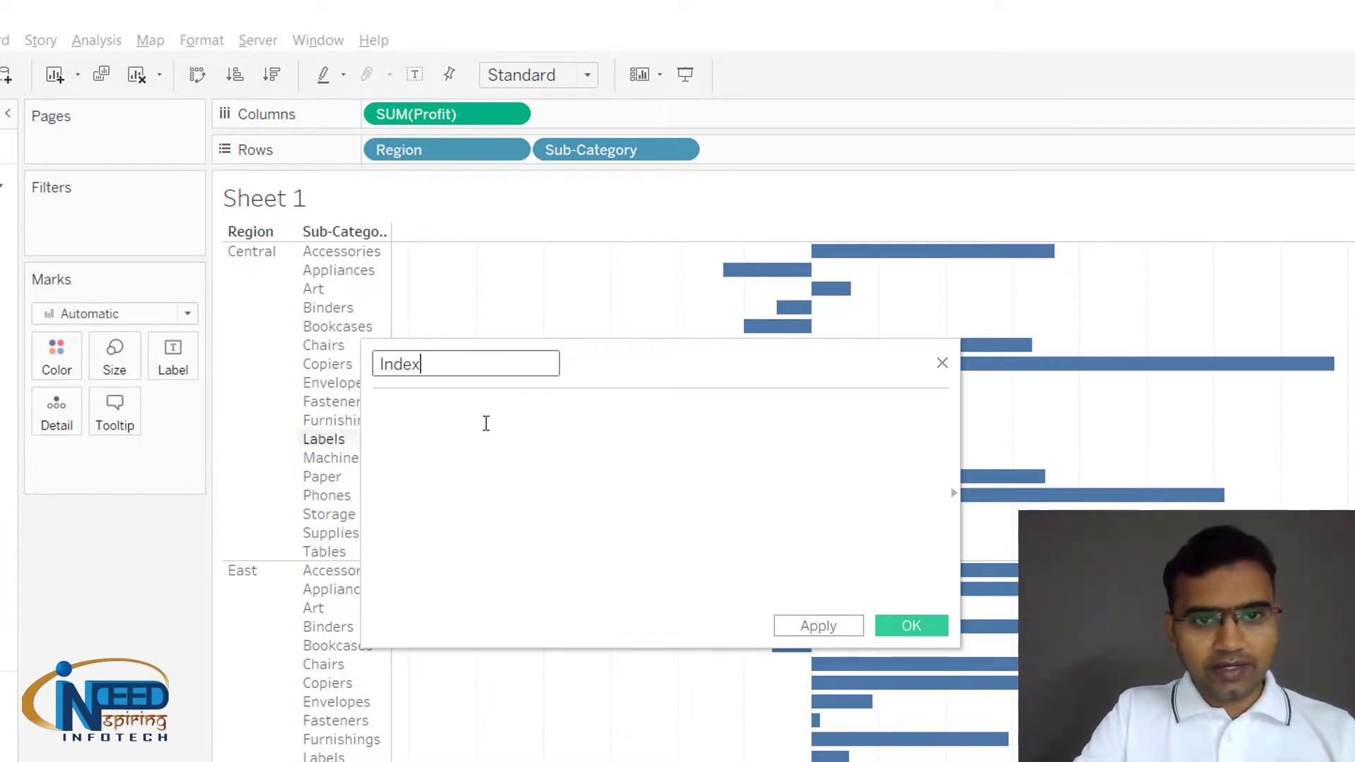
click(487, 431)
text(inde)
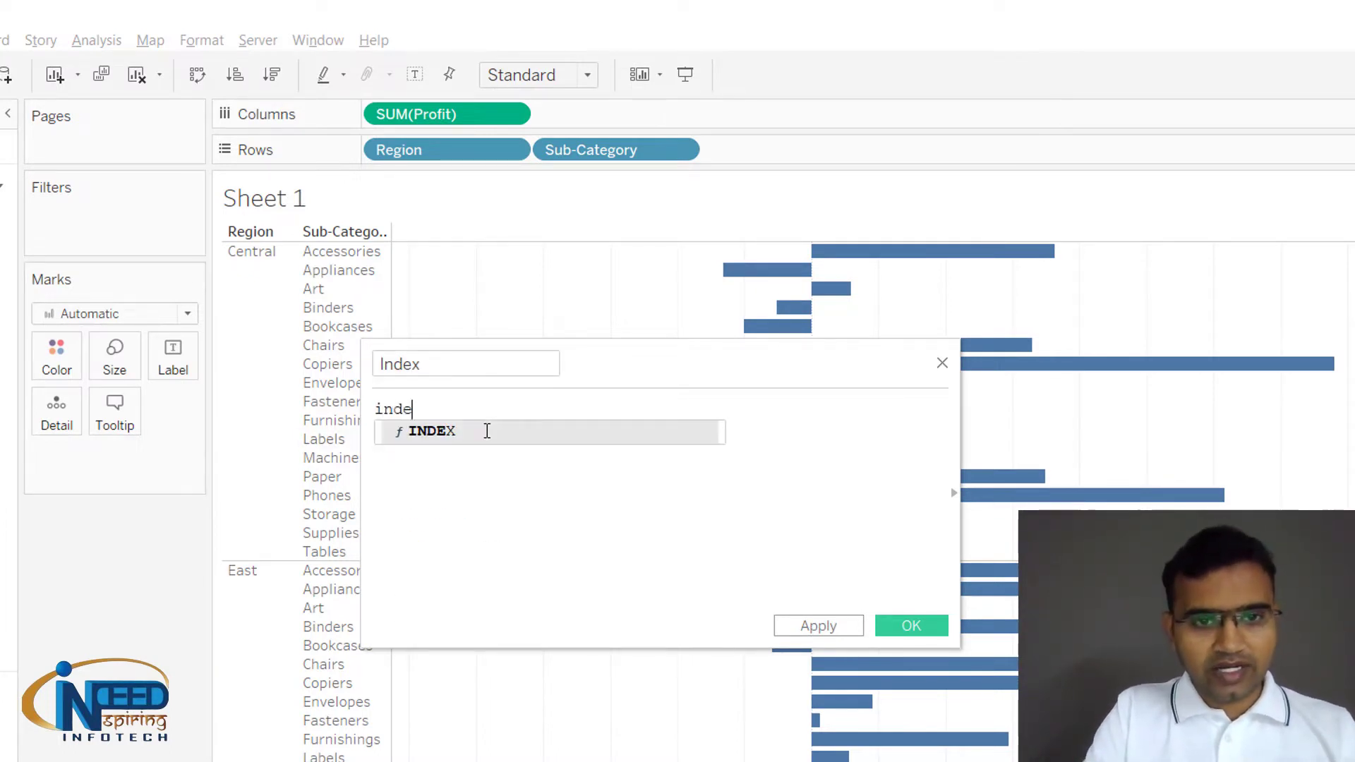
key(Return)
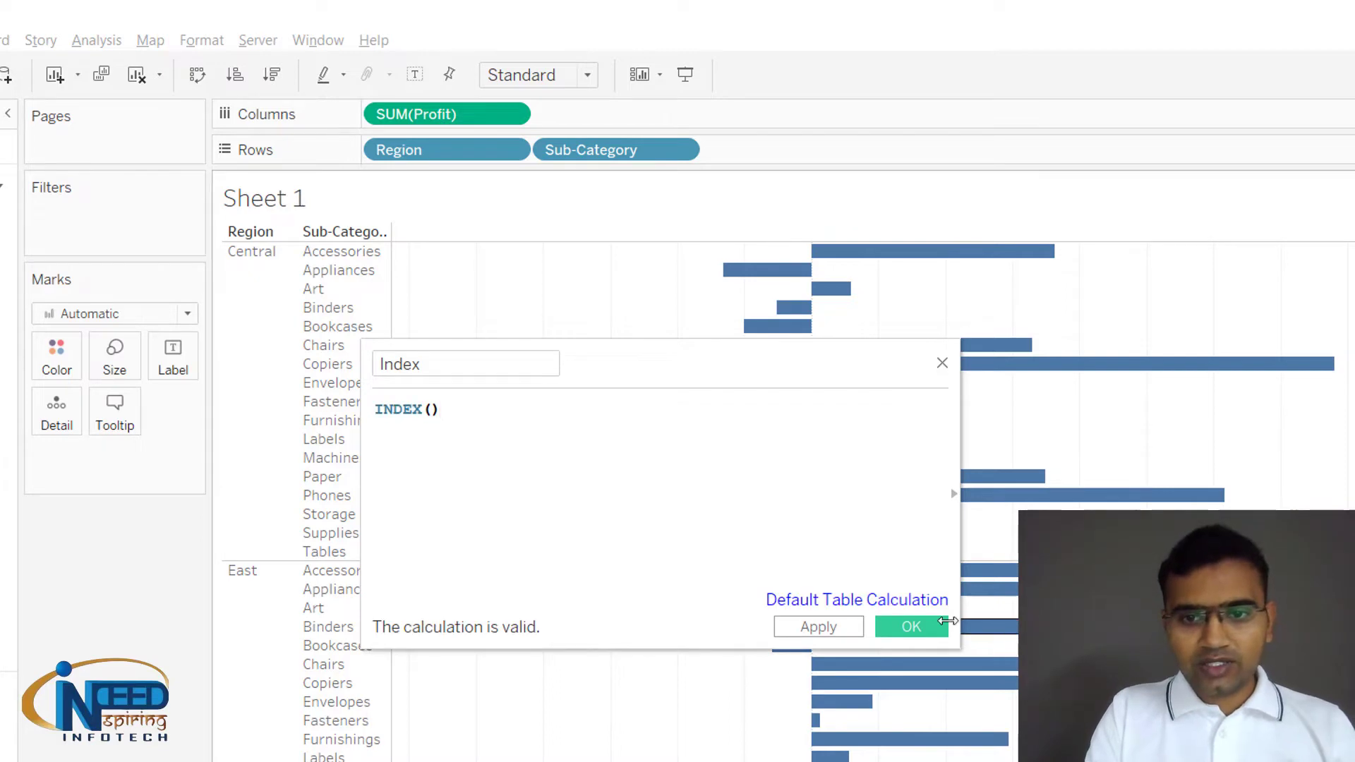
click(917, 622)
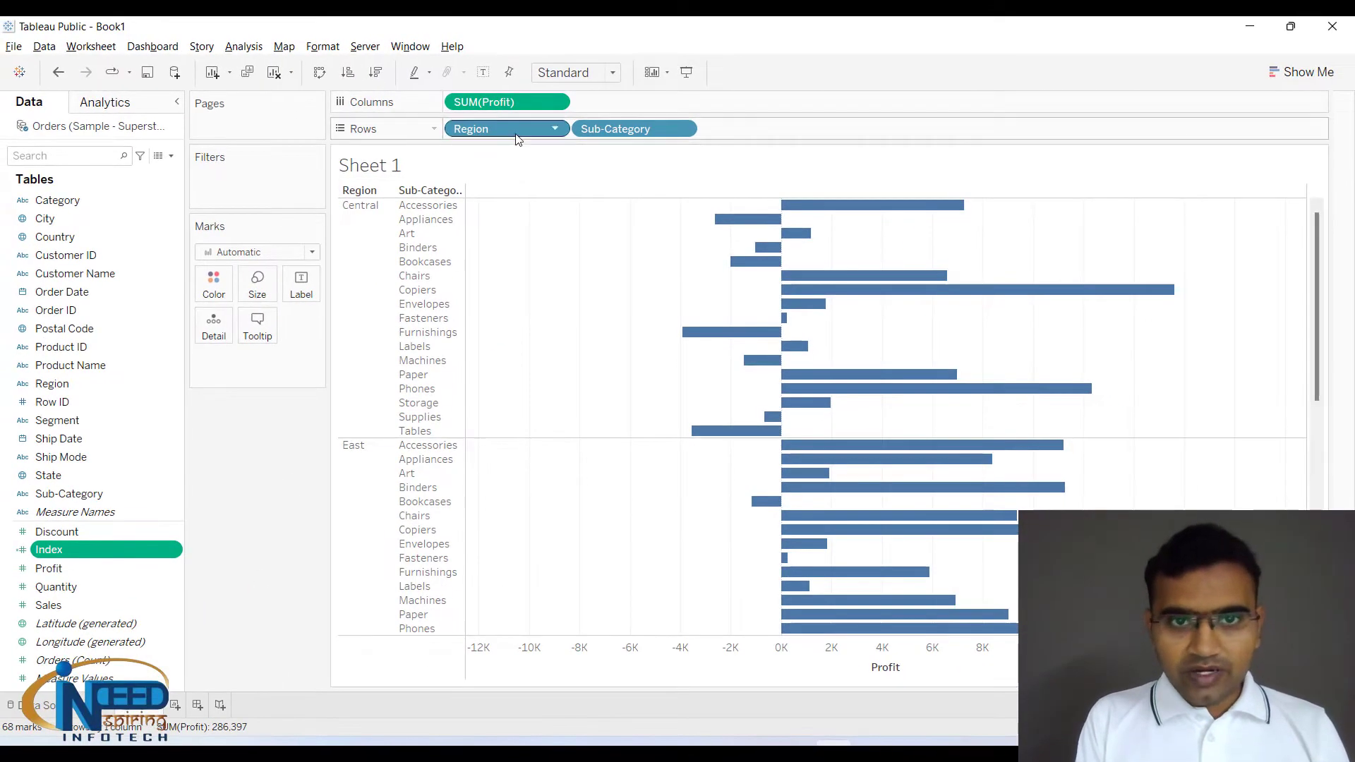
Step: Convert Index to discrete and place it on Rows between Region and Sub-Category
right_click(173, 553)
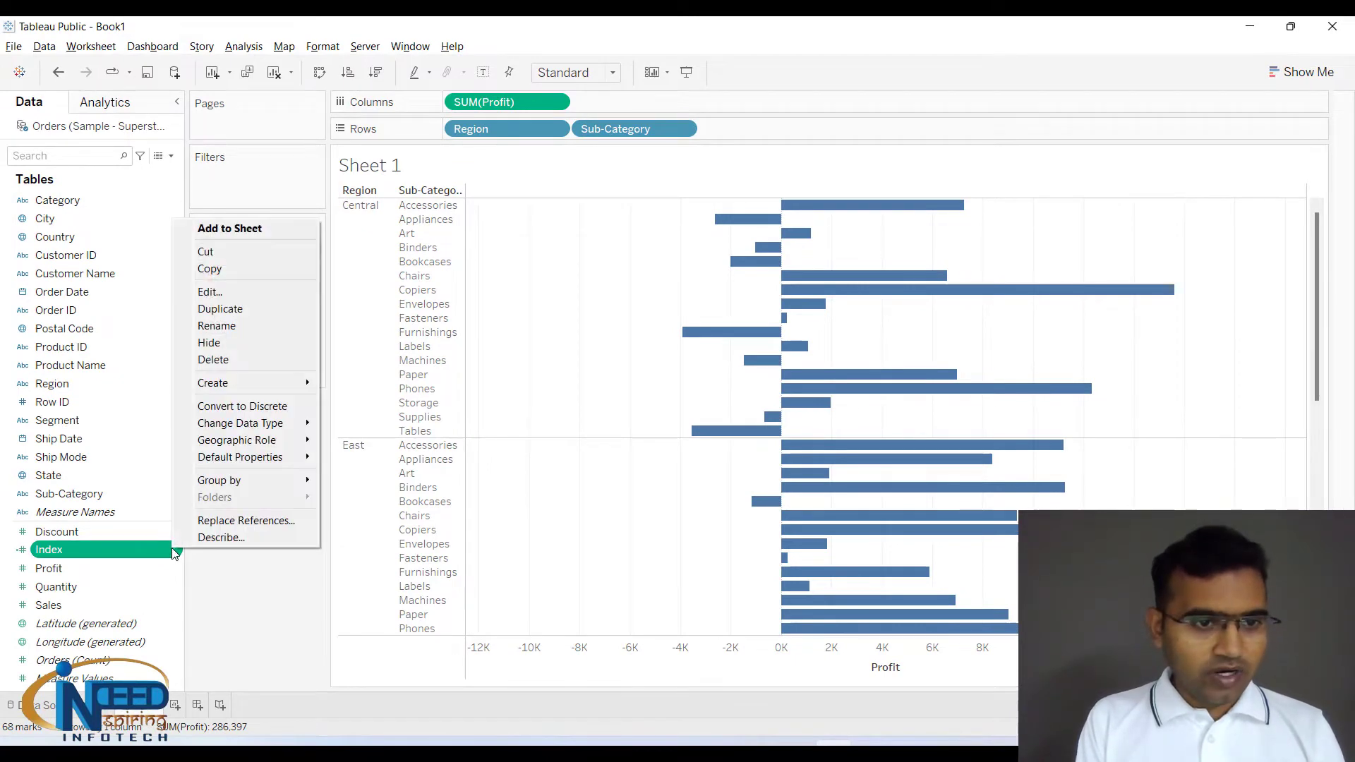
click(234, 408)
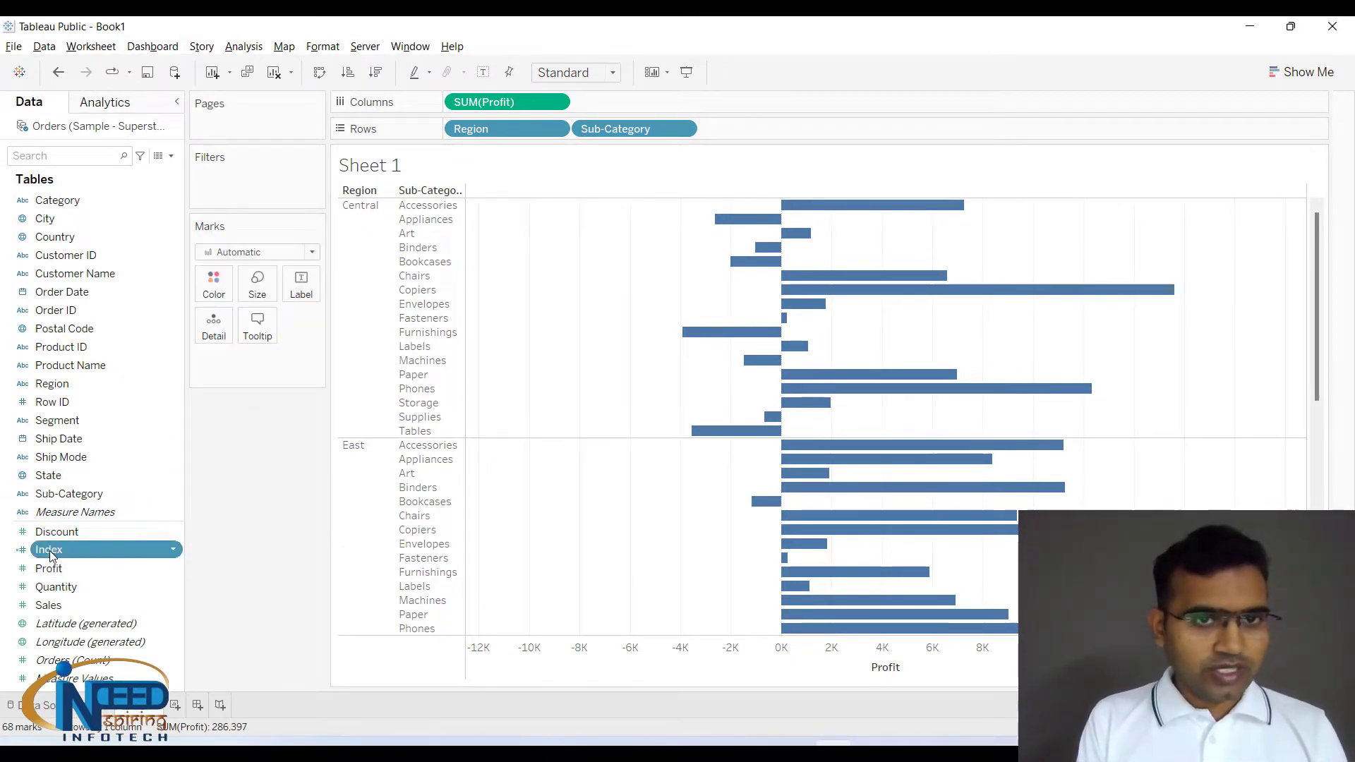
drag(51, 550, 573, 134)
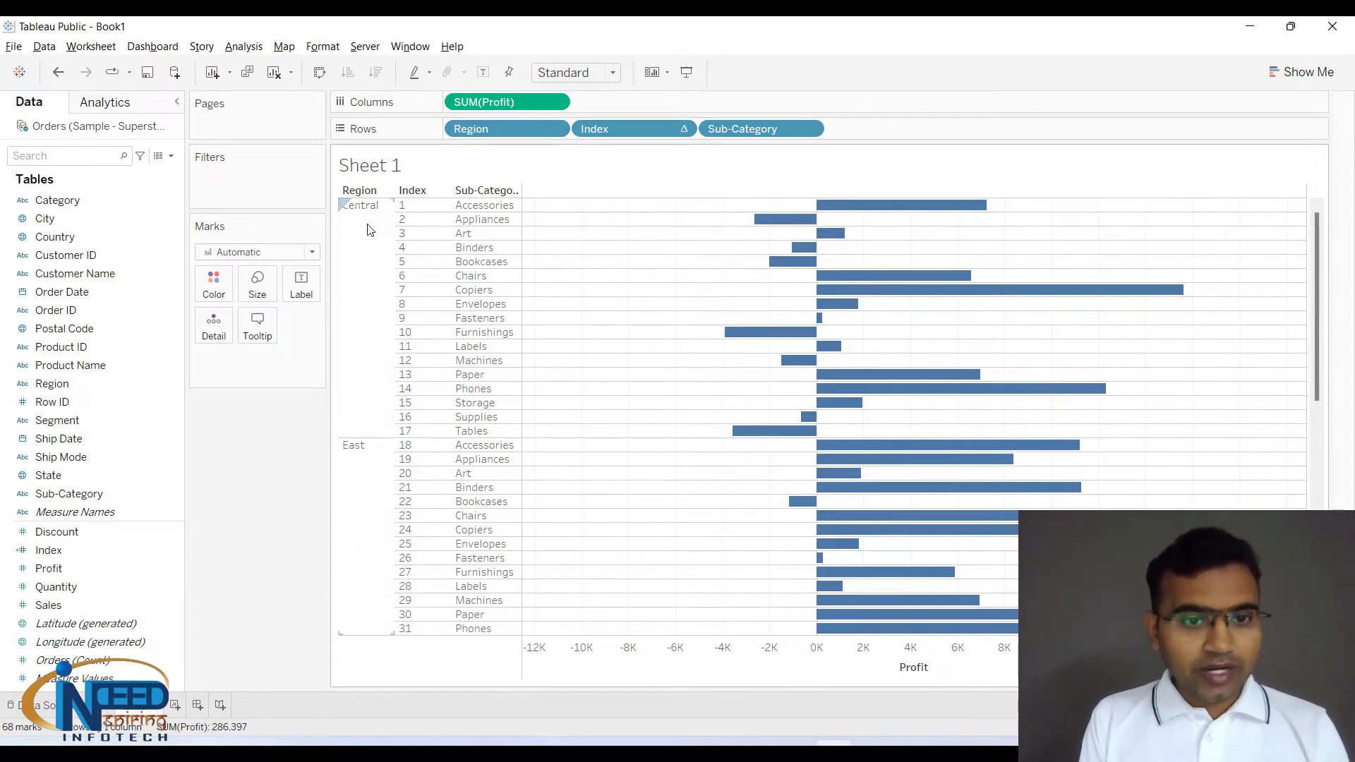
scroll(459, 349, down, 10)
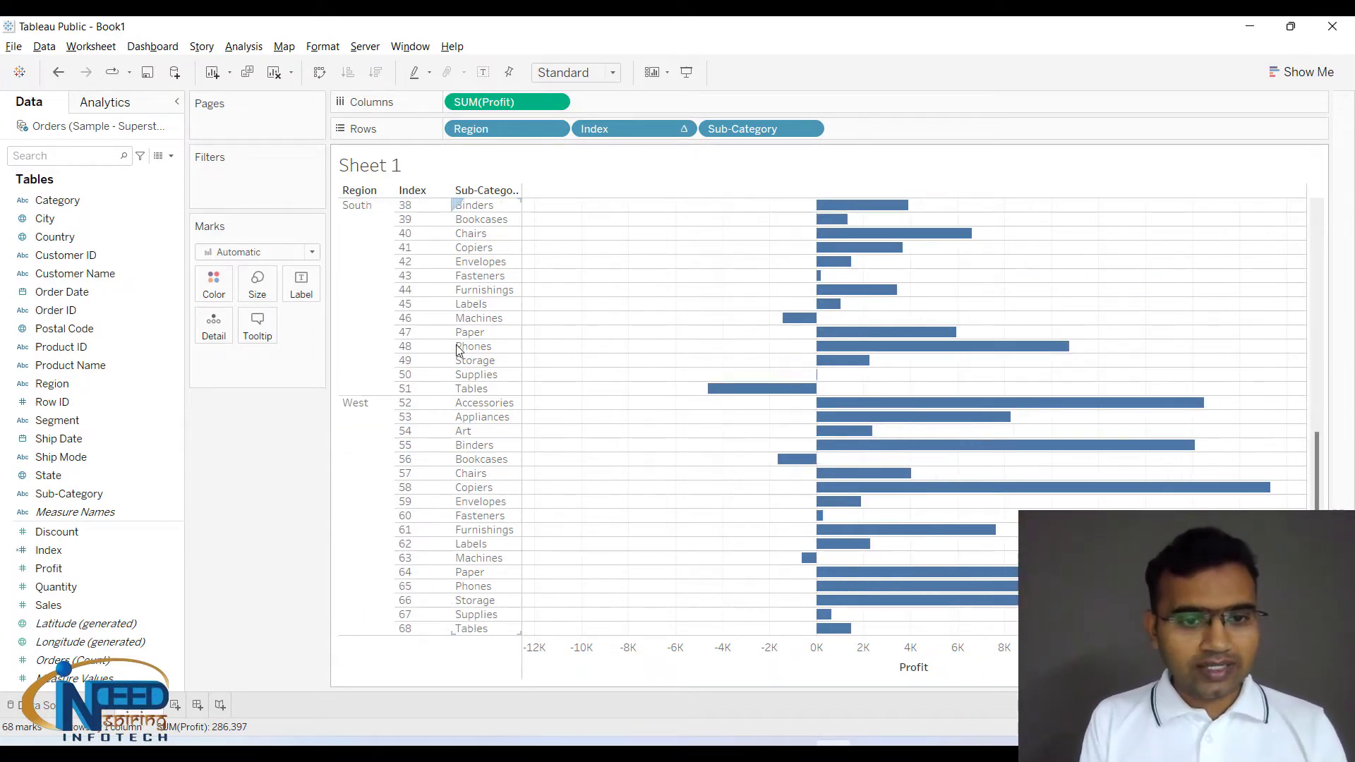
scroll(459, 349, up, 10)
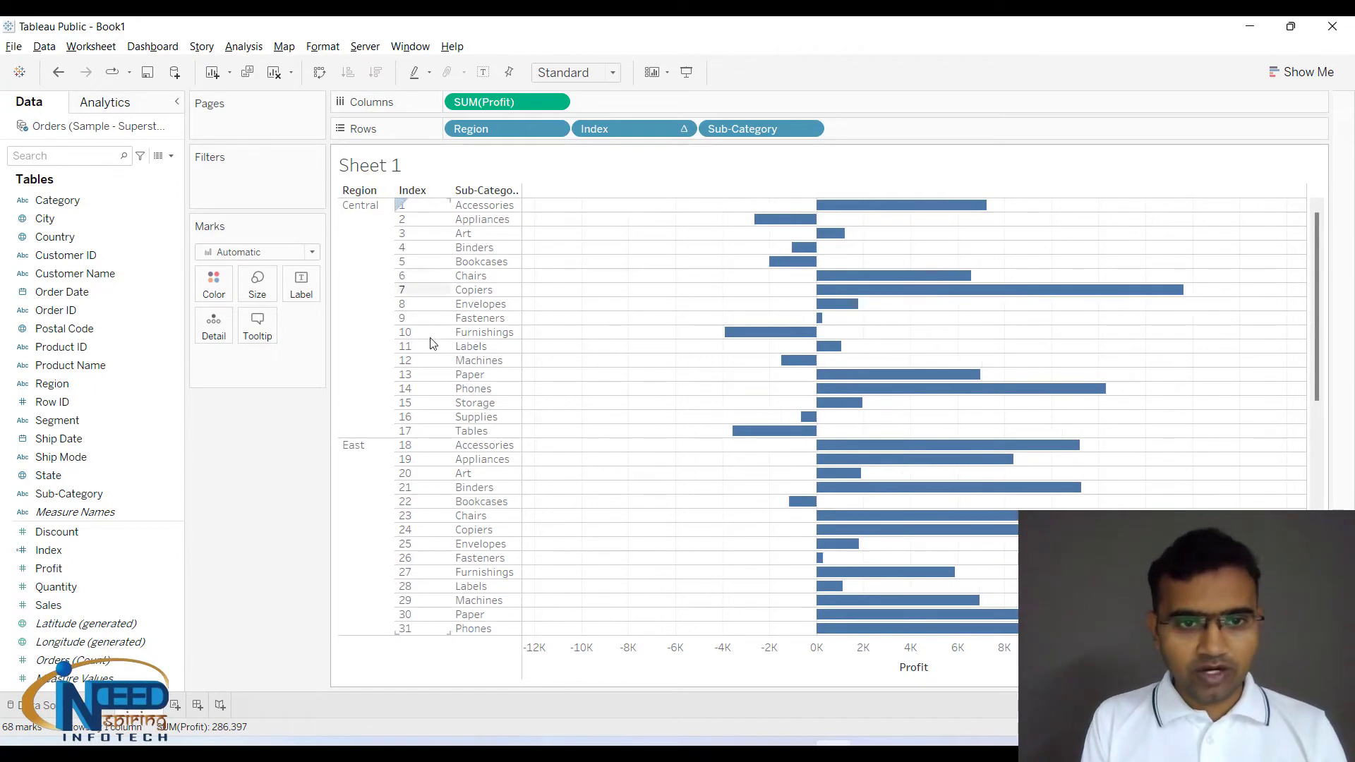
scroll(447, 468, down, 1)
scroll(447, 467, up, 1)
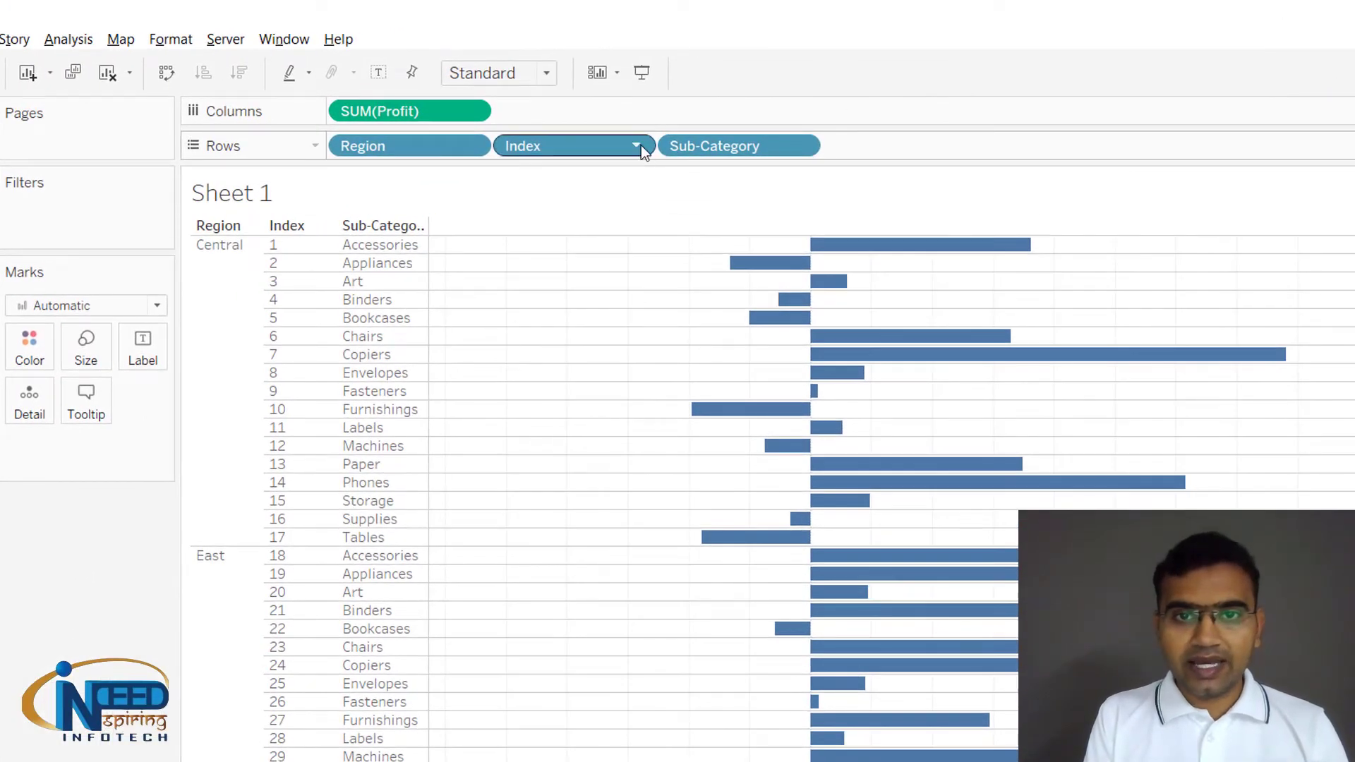
Step: Compute Index over Specific Dimensions Region and Sub-Category, restarting every Region
click(639, 145)
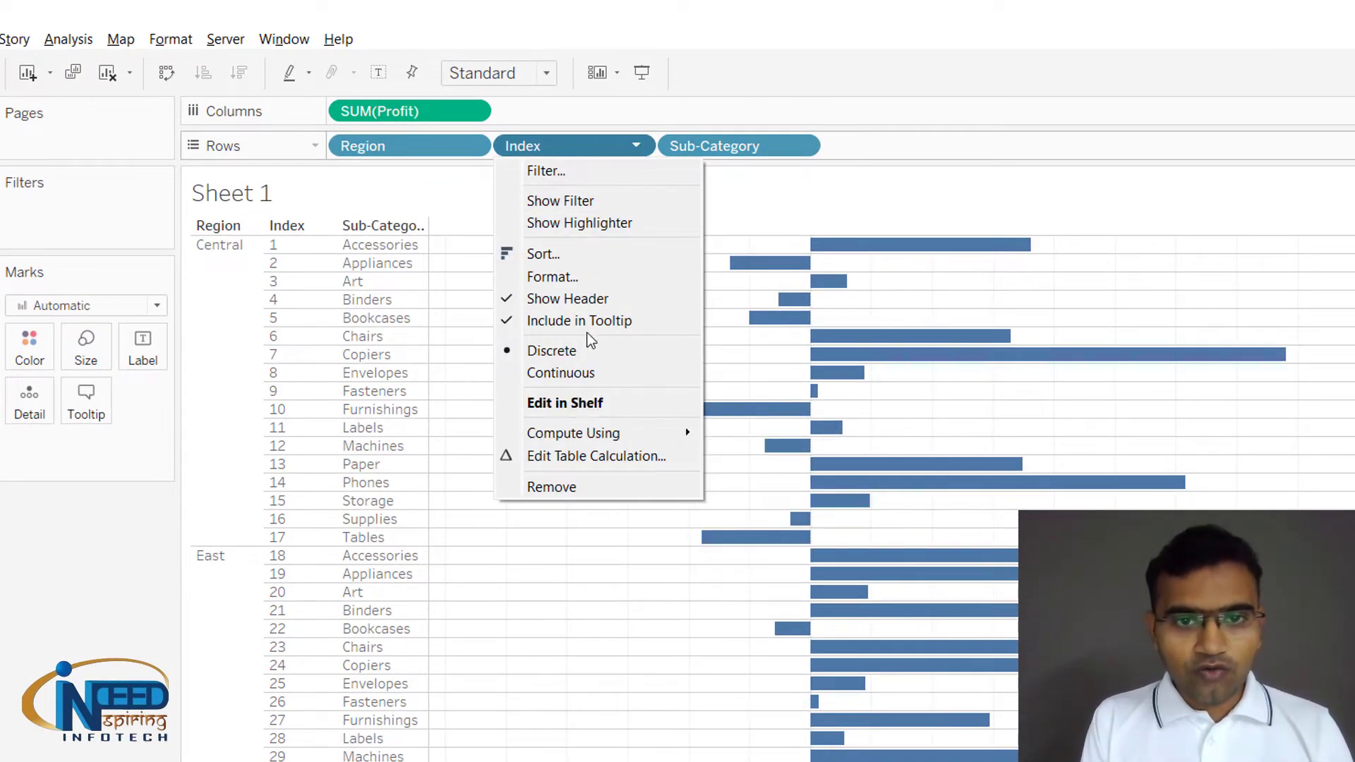
click(569, 458)
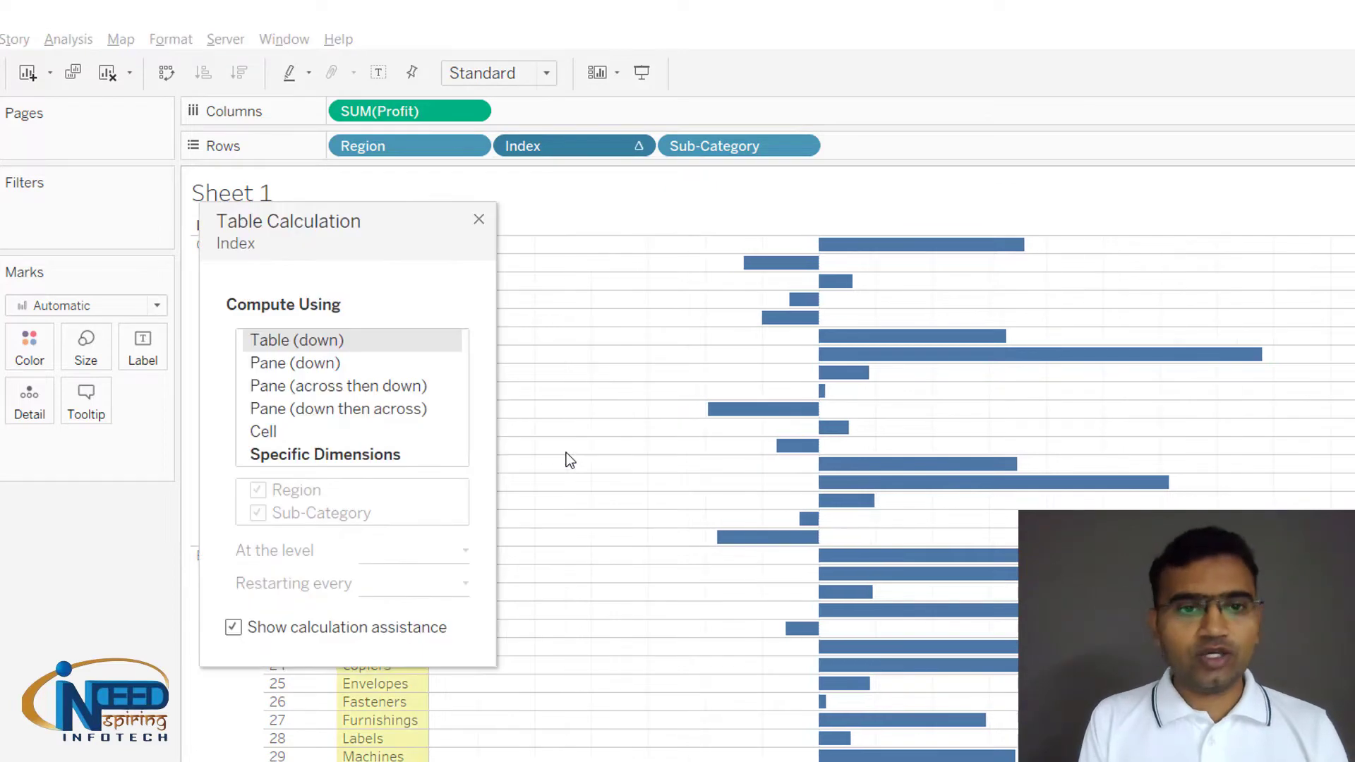
click(325, 454)
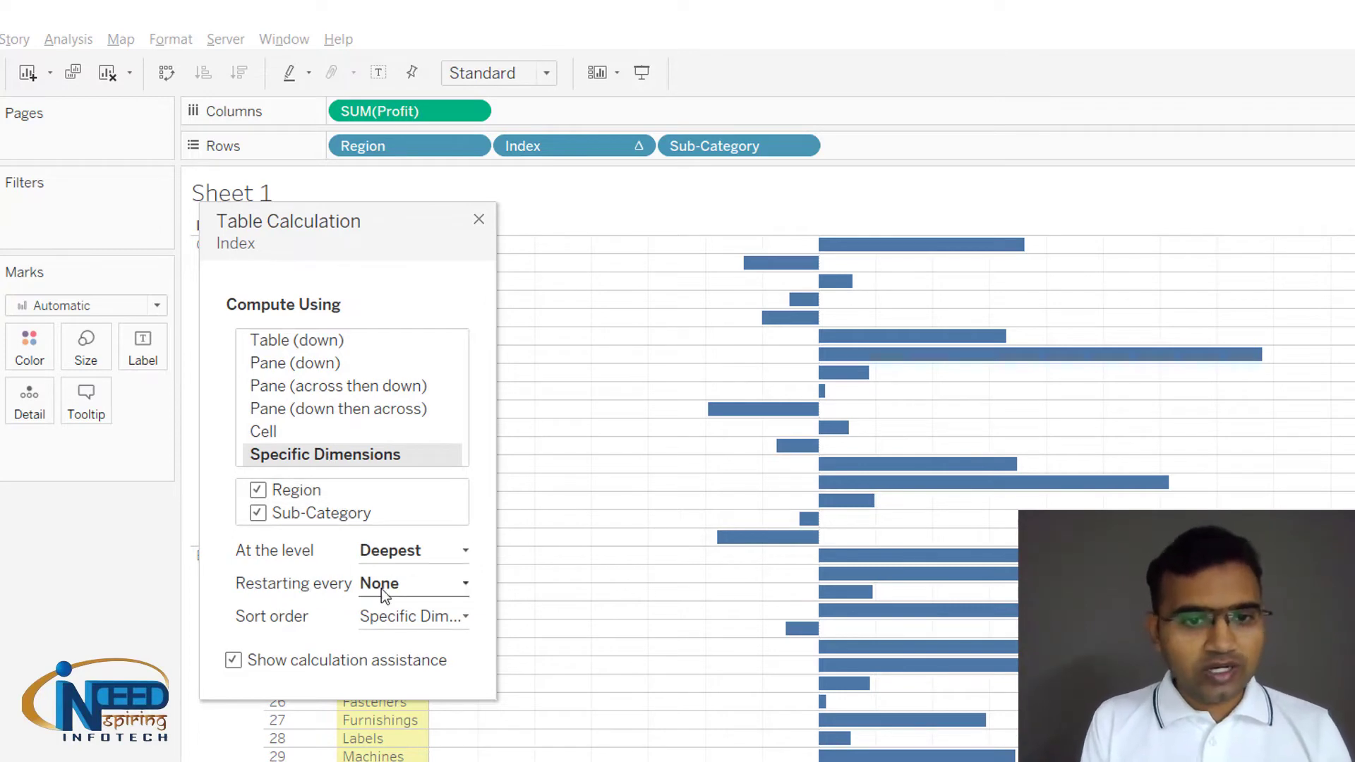
click(410, 593)
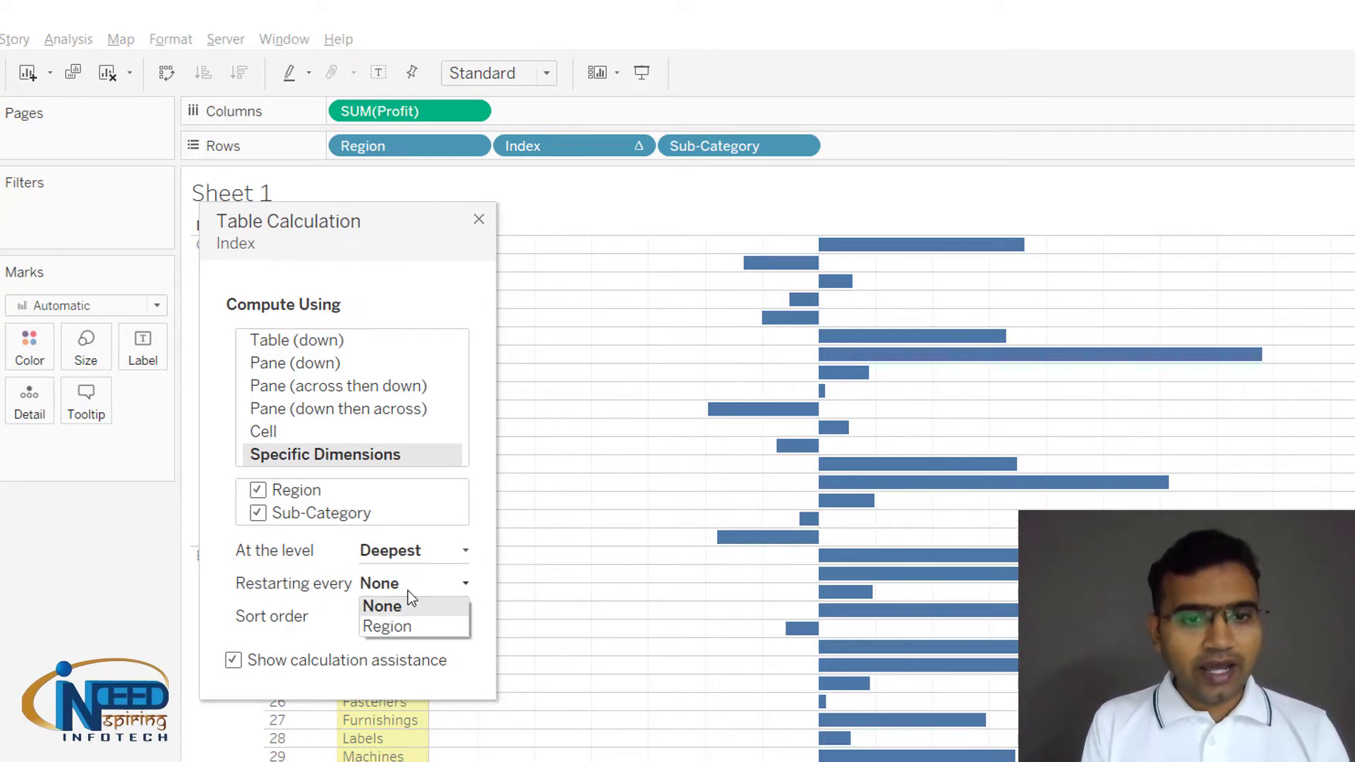
click(393, 627)
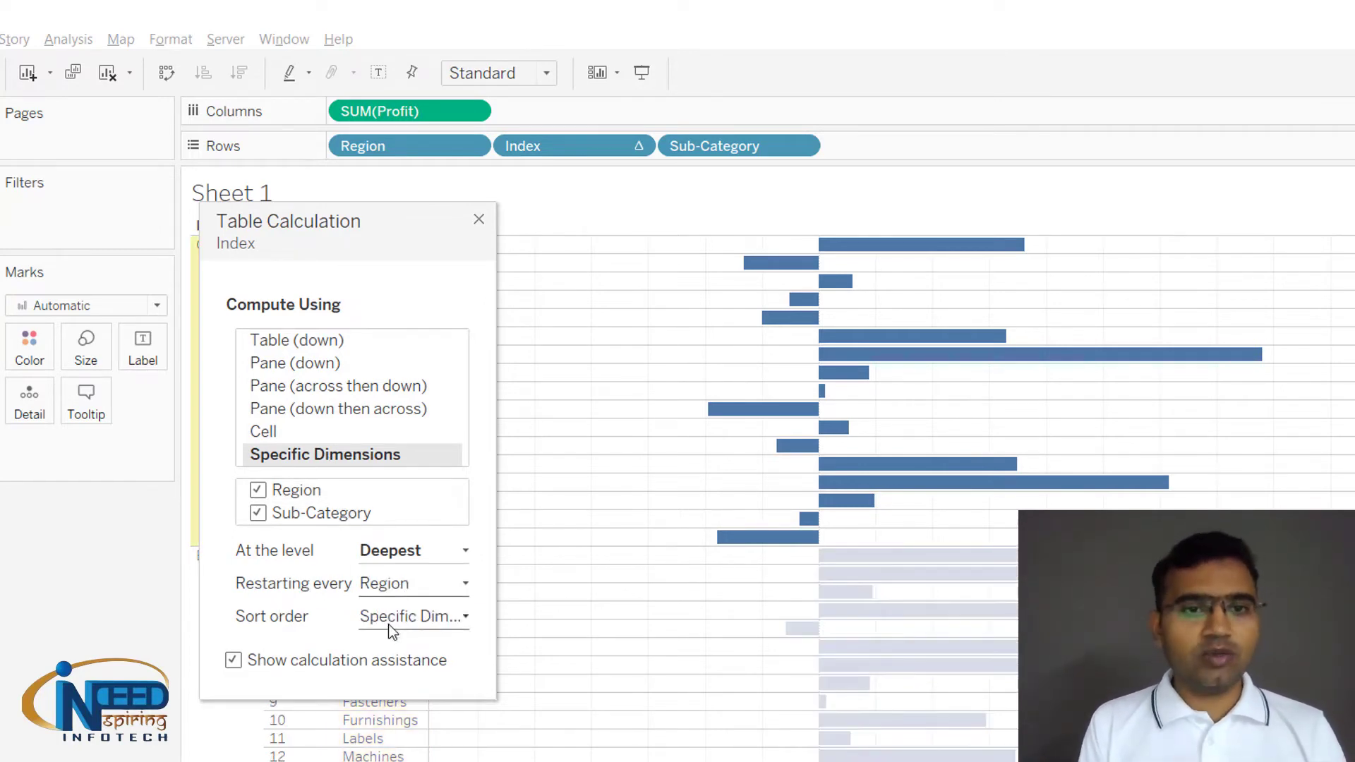
drag(375, 221, 791, 32)
key(Escape)
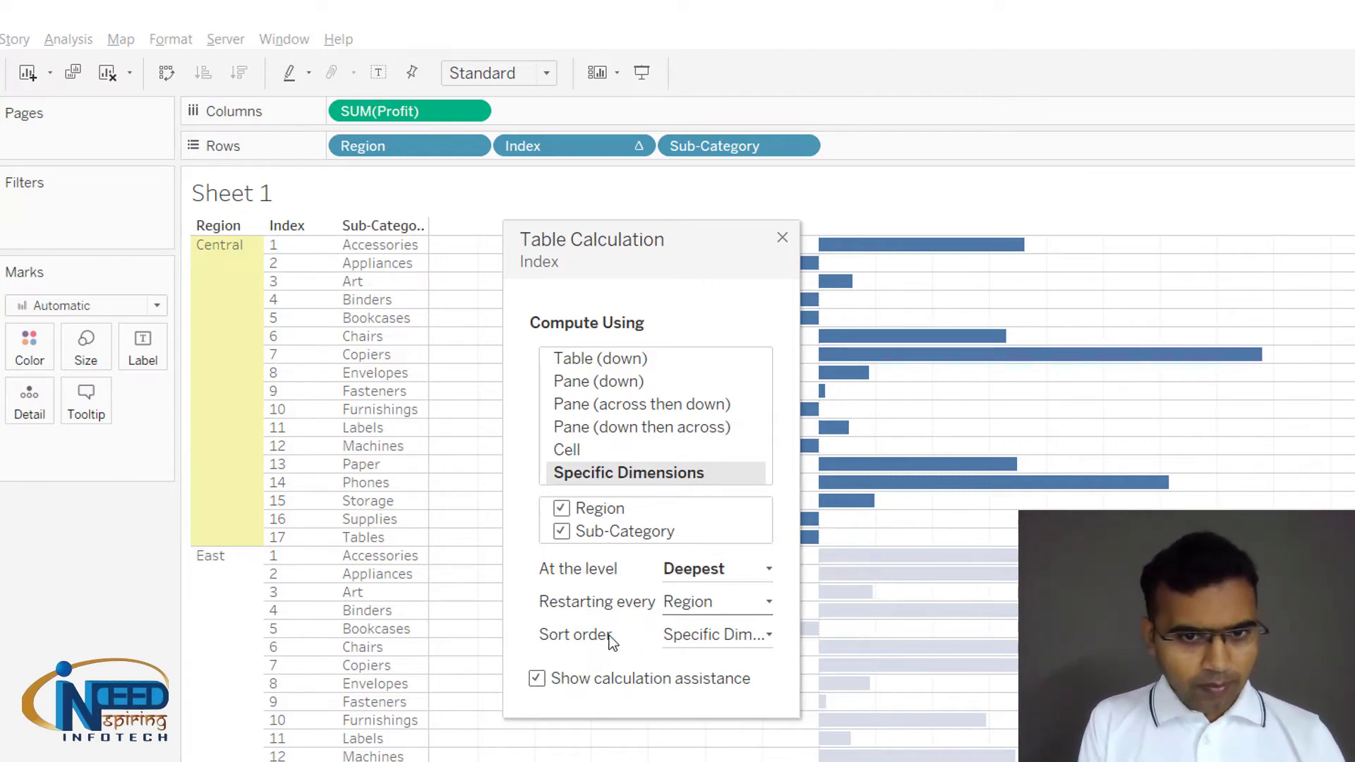
Step: Set the Index custom sort order to Sum of Profit, descending
click(705, 634)
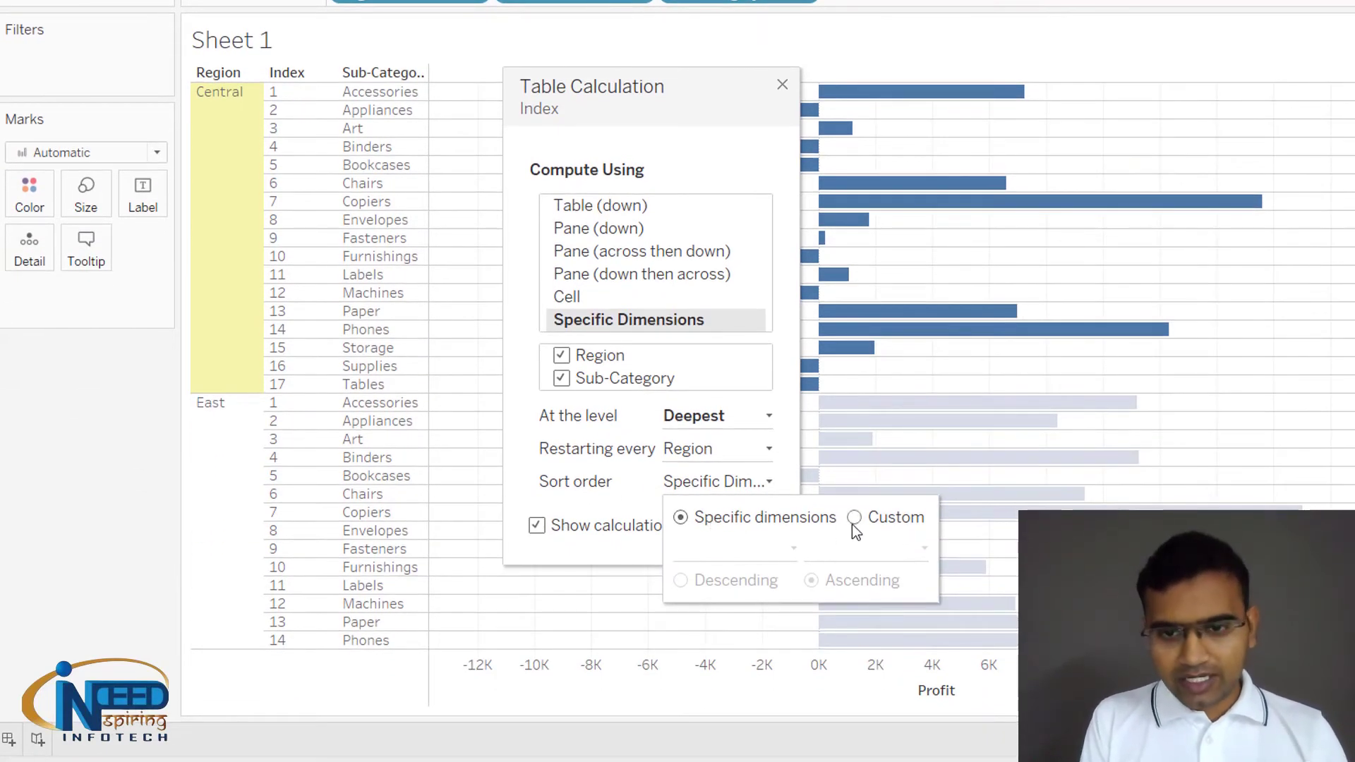
click(853, 524)
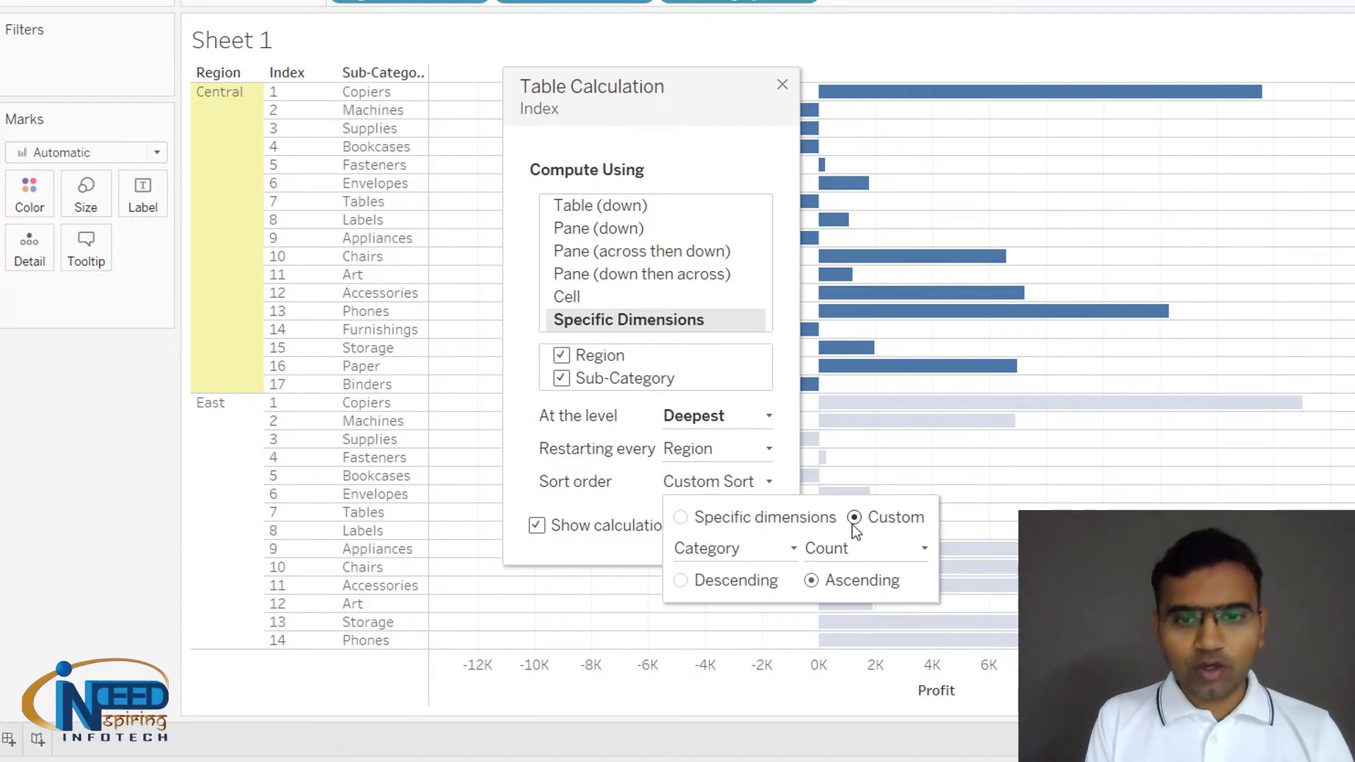
click(714, 558)
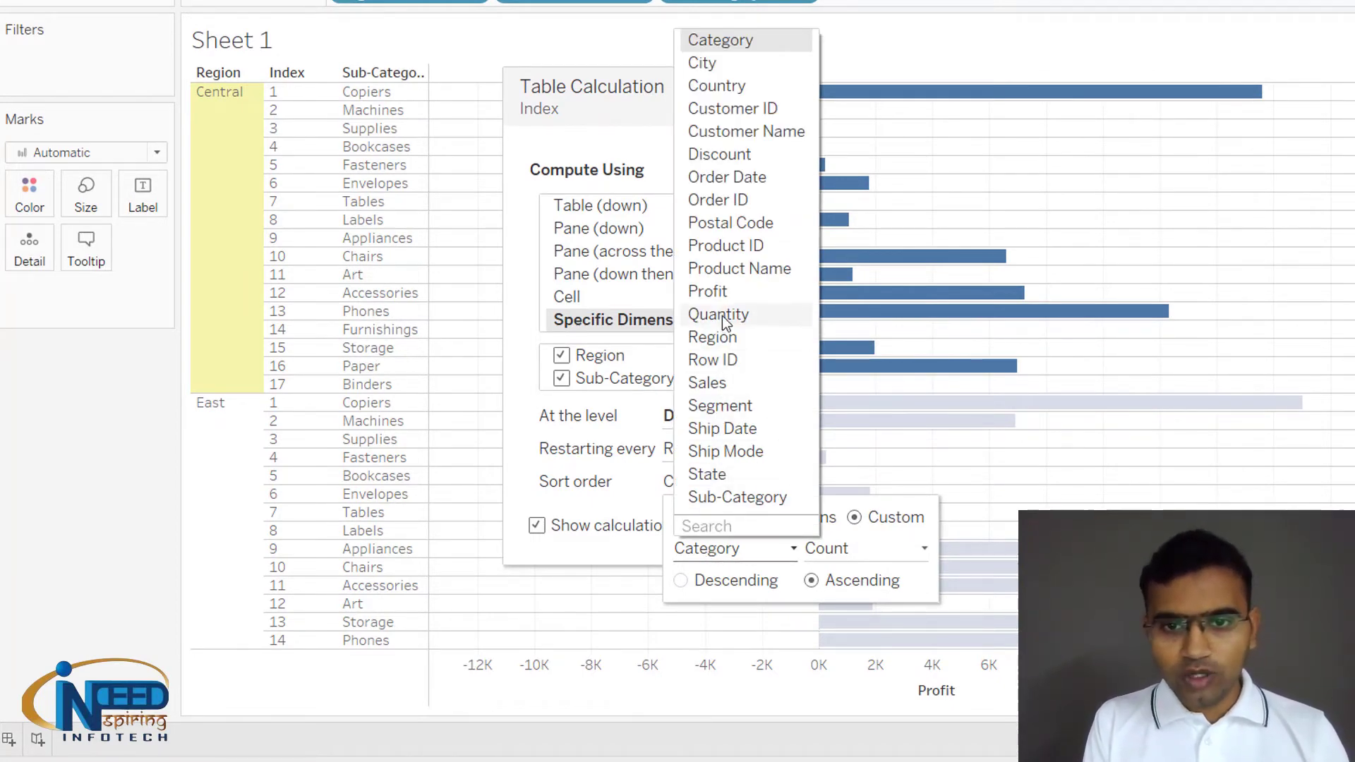
click(715, 293)
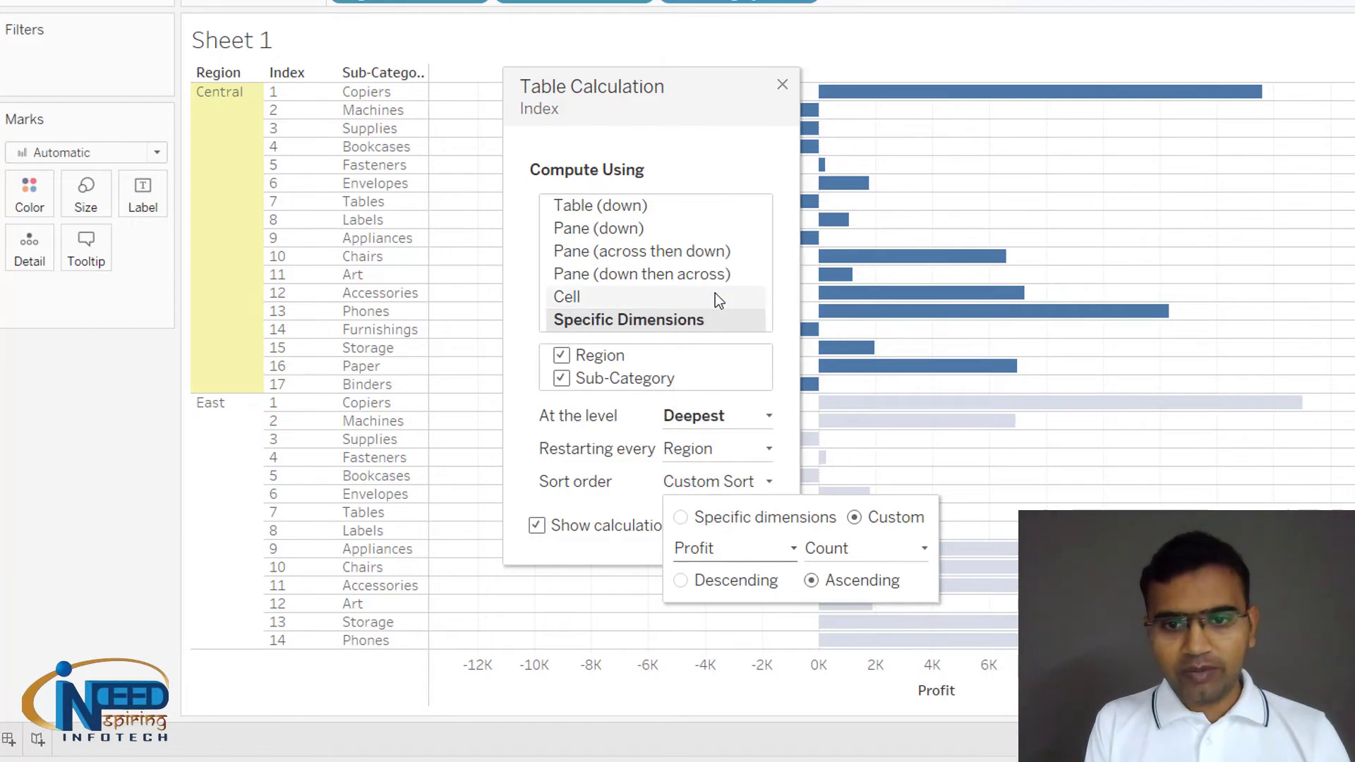
click(834, 550)
click(827, 568)
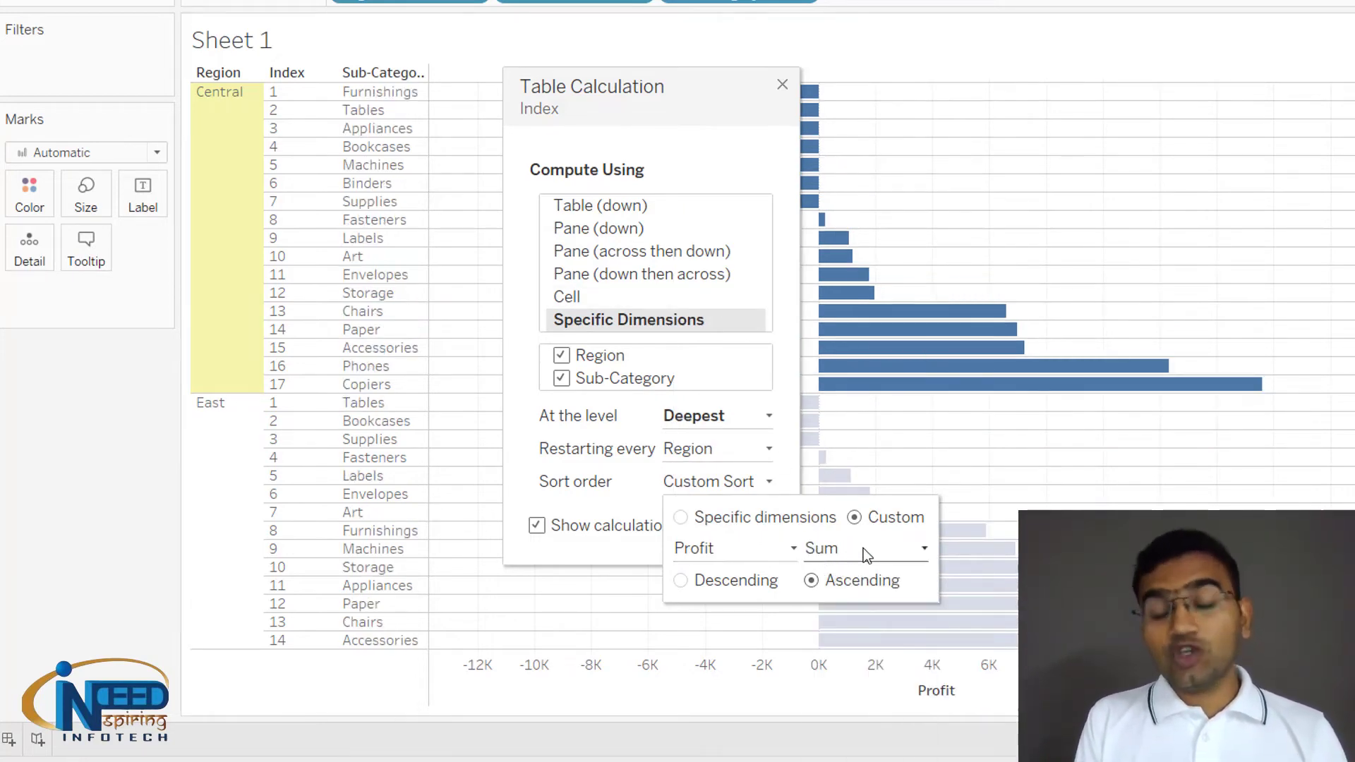
click(680, 581)
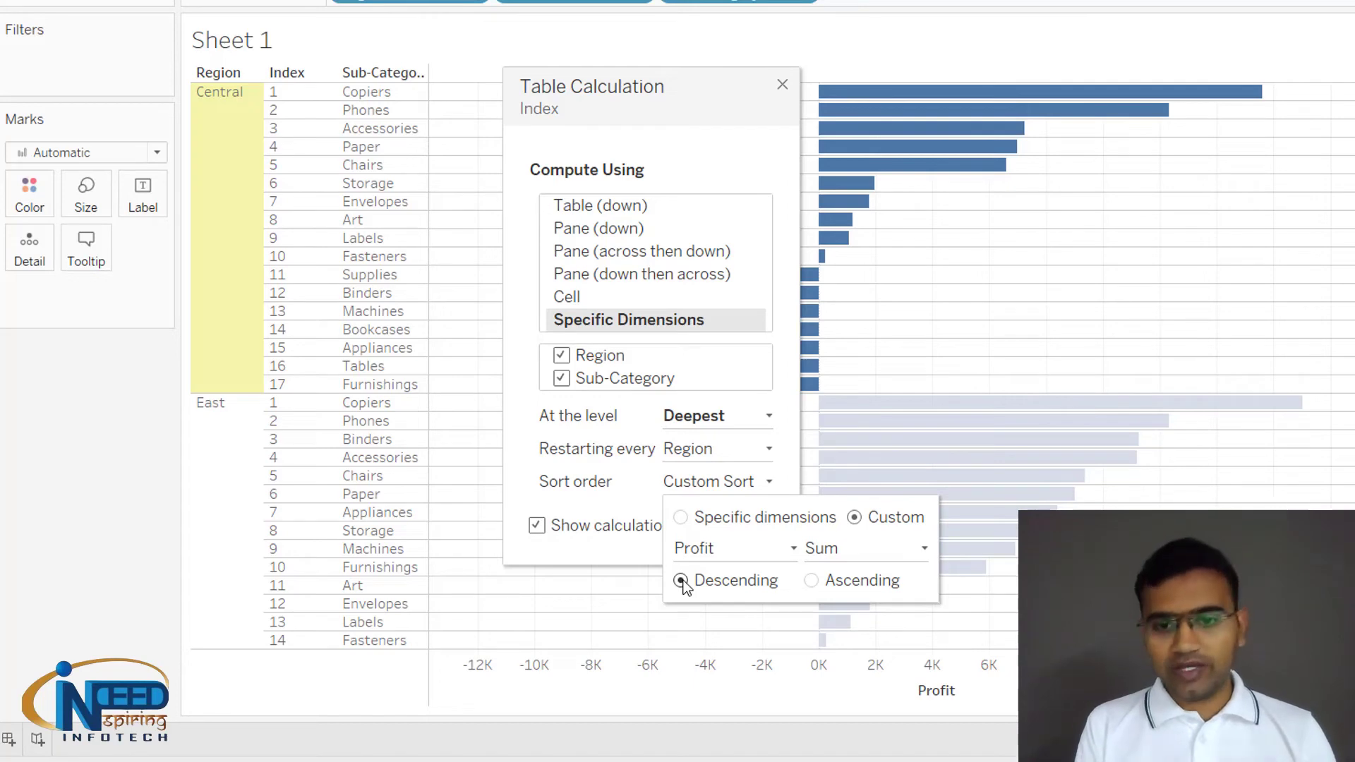
click(617, 549)
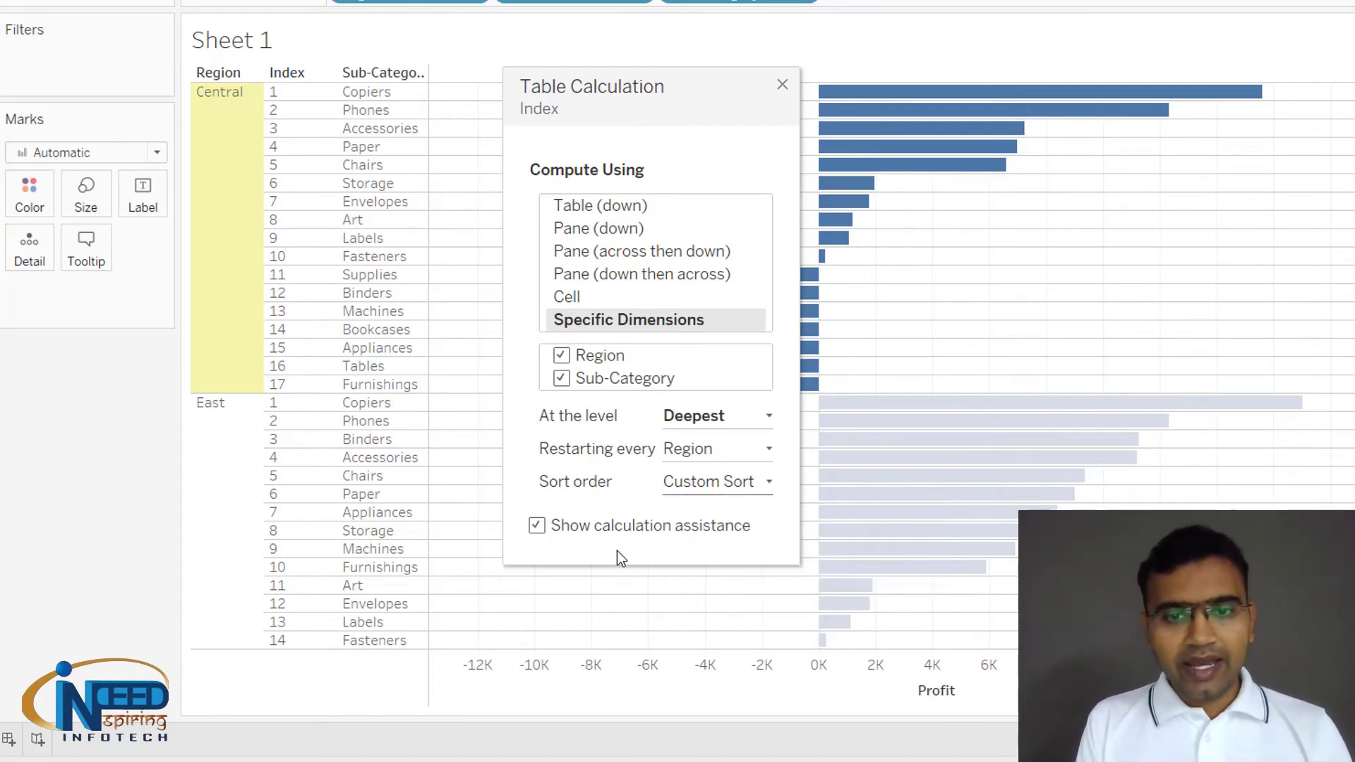
click(782, 88)
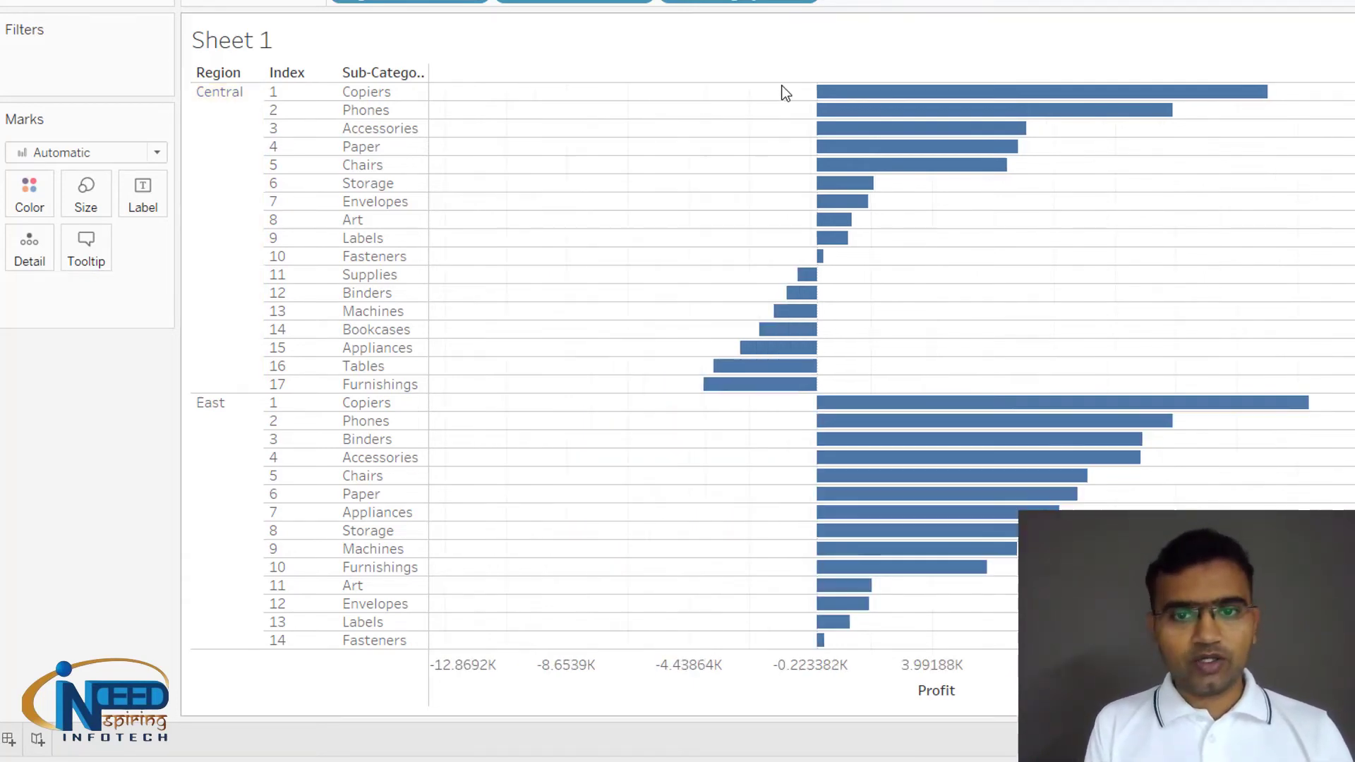
scroll(791, 260, down, 3)
scroll(790, 256, down, 5)
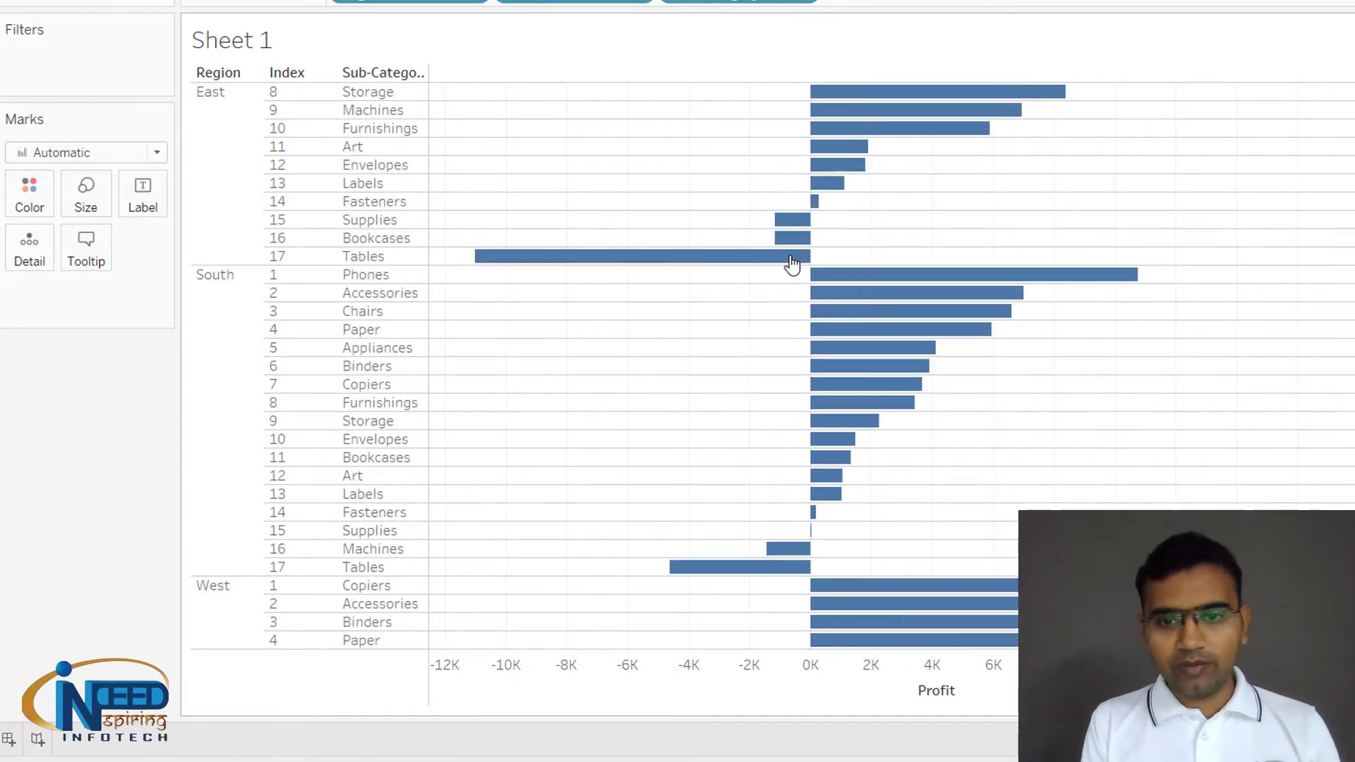
scroll(789, 255, up, 8)
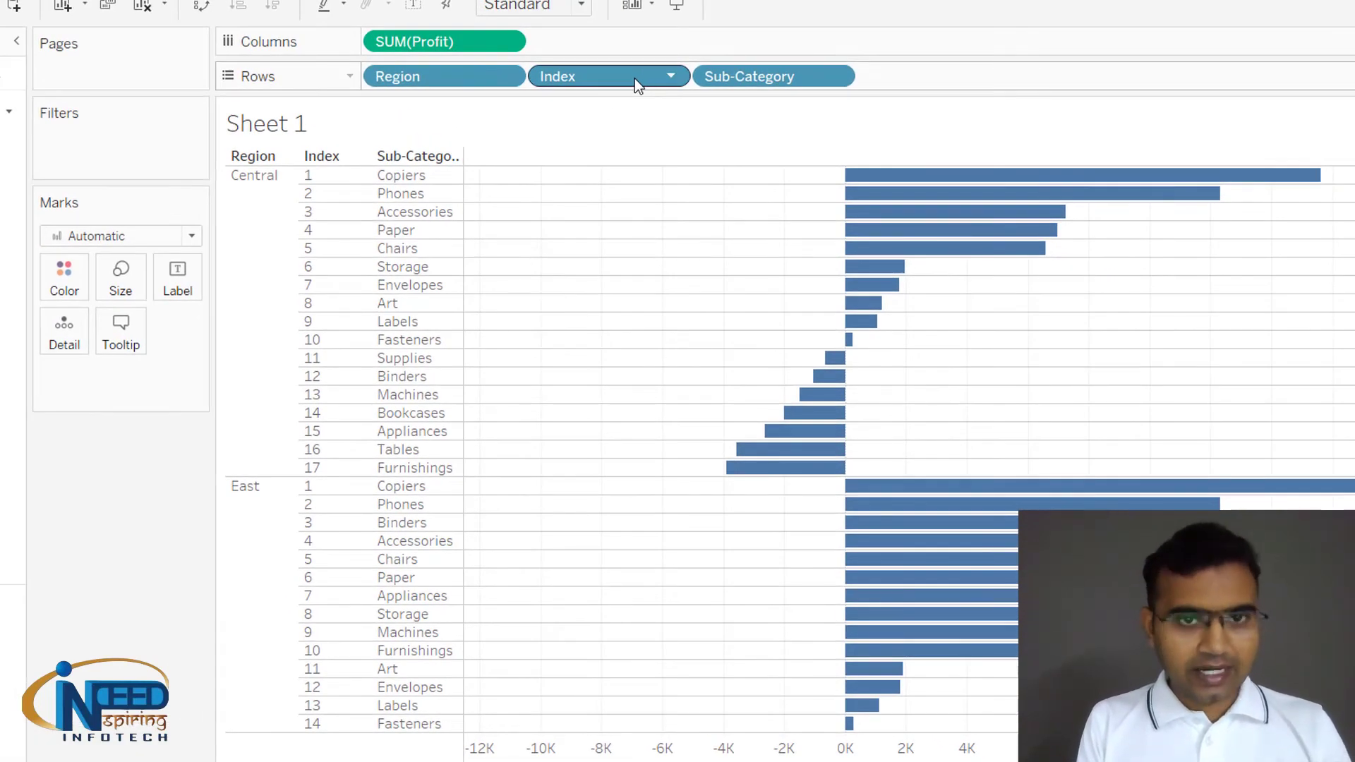
Step: Add Index as a continuous filter limited to the range 1 to 5
drag(634, 78, 140, 161)
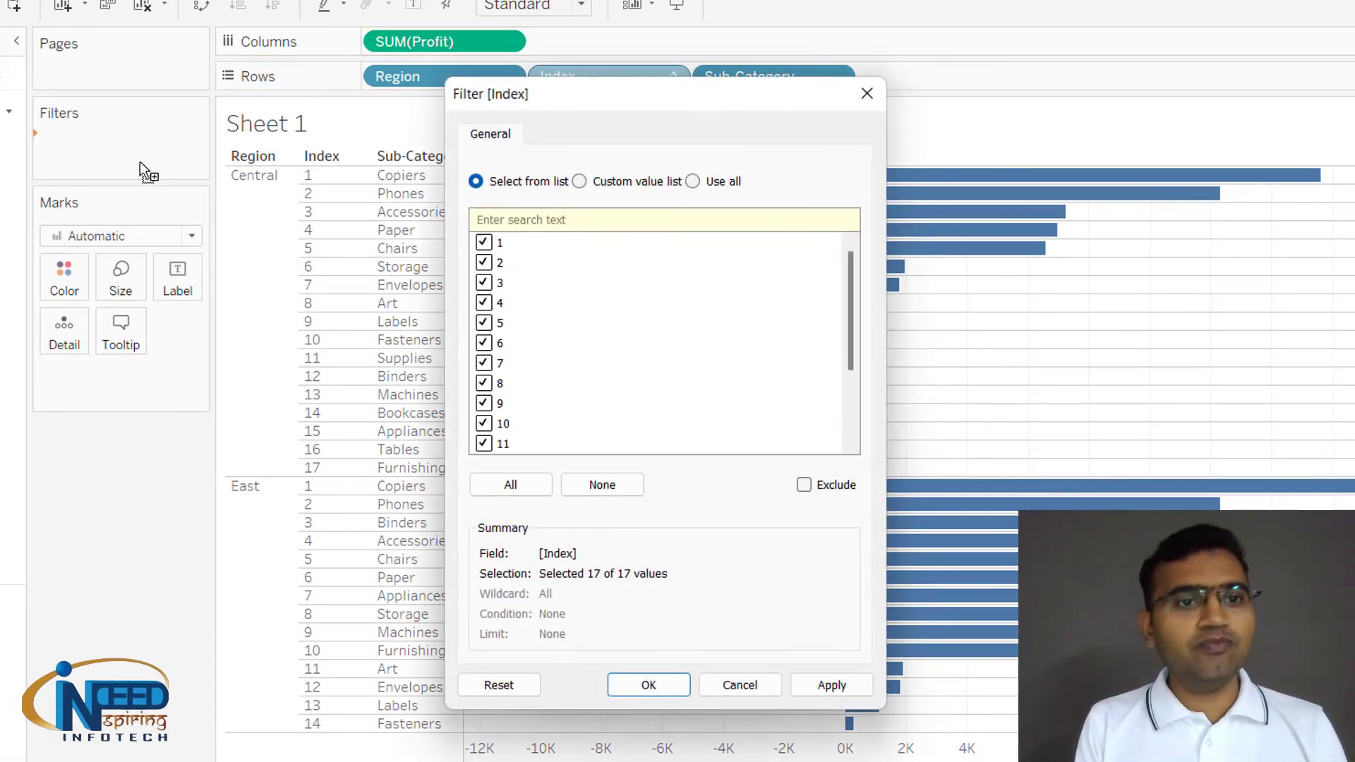
click(647, 676)
click(184, 144)
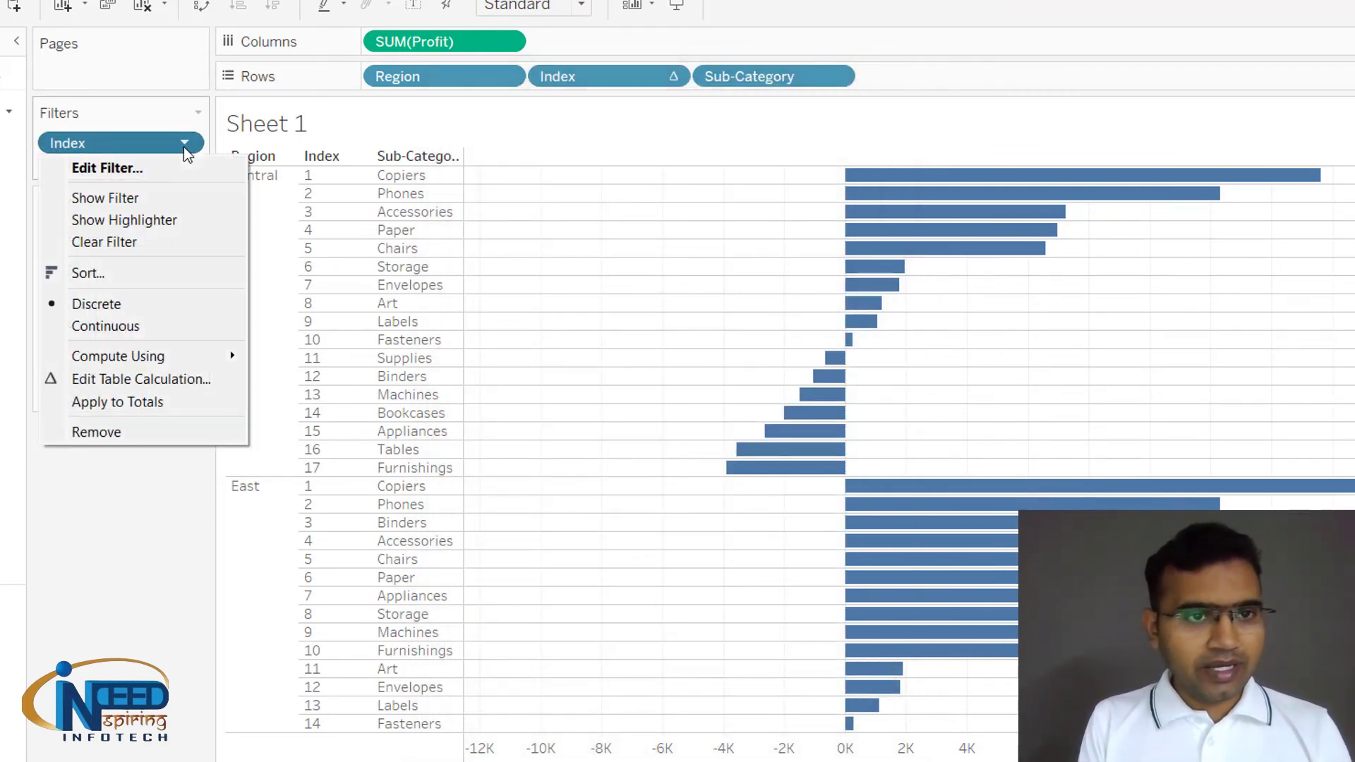
click(107, 326)
text(5)
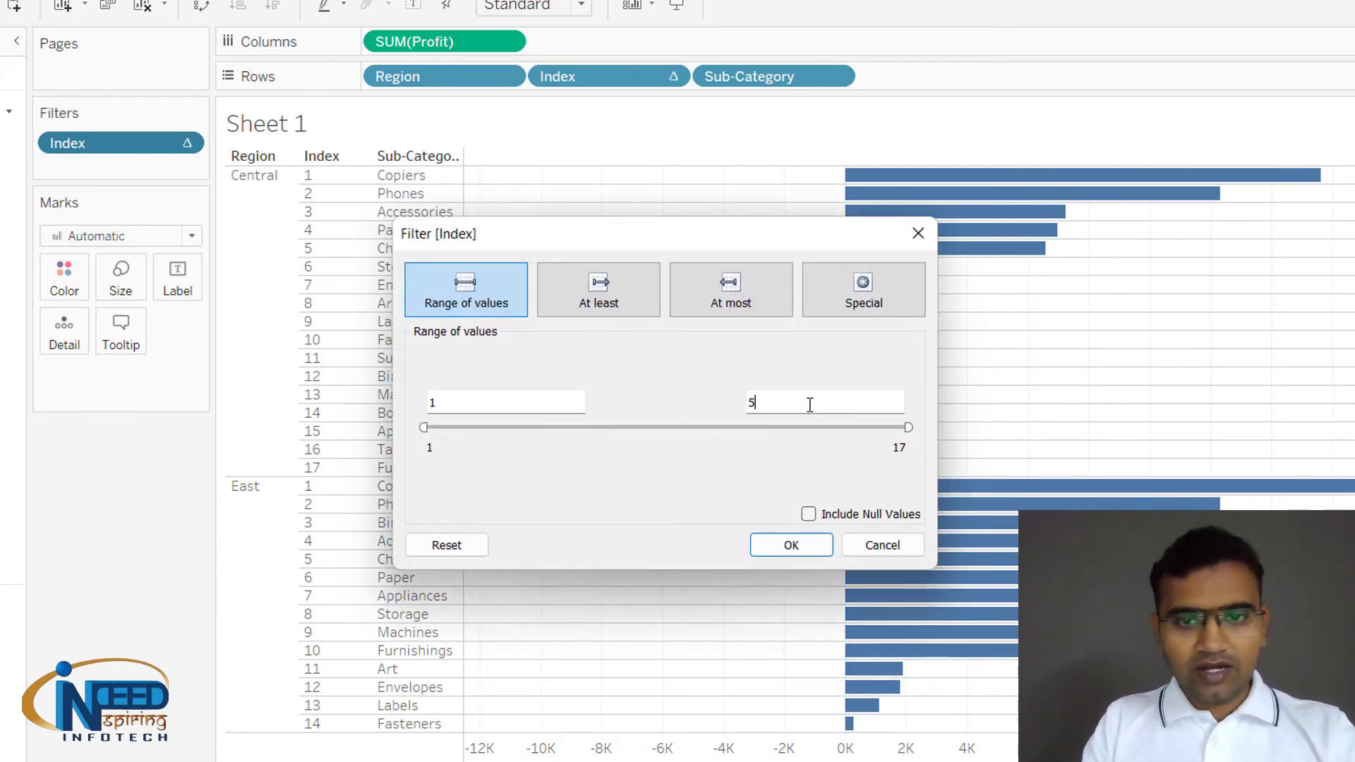
click(784, 550)
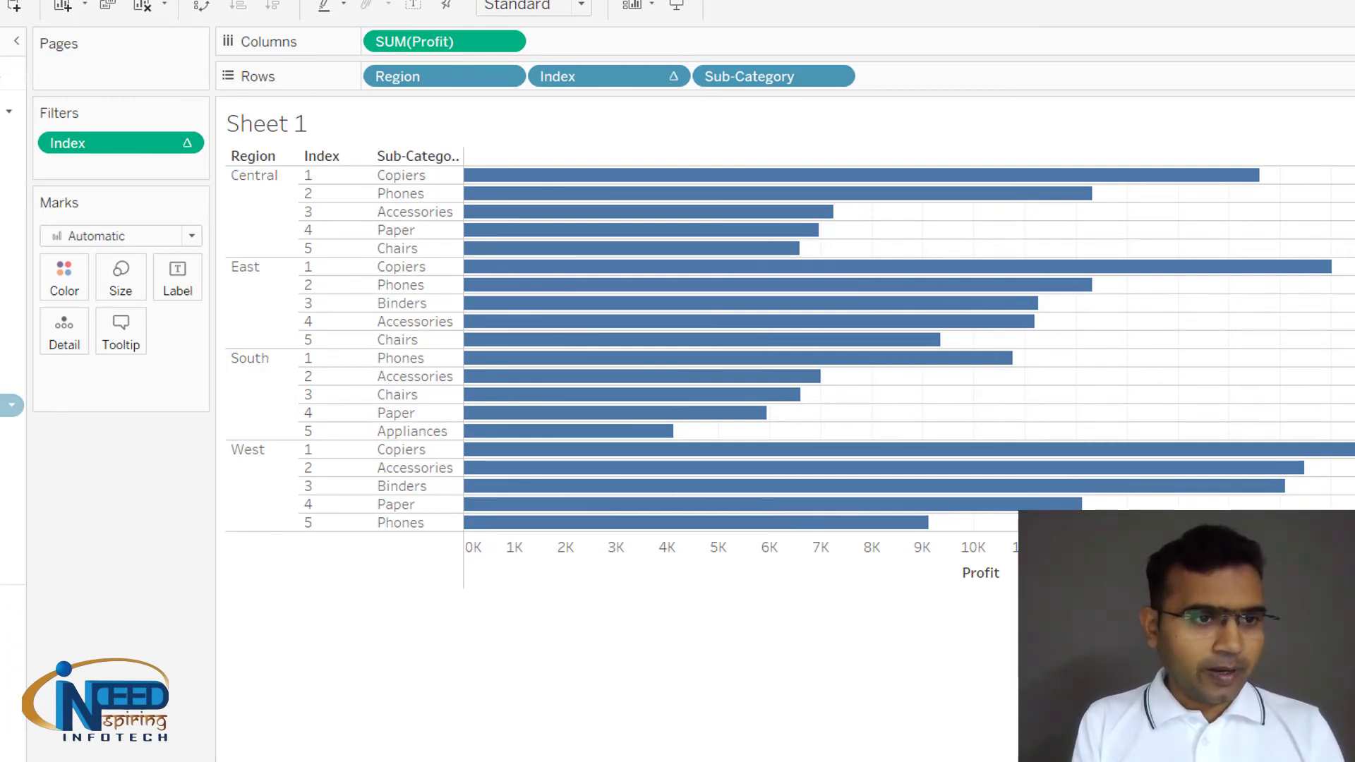
Step: Drop Region on the Color card, giving a Central, East, South and West legend
drag(12, 381, 68, 277)
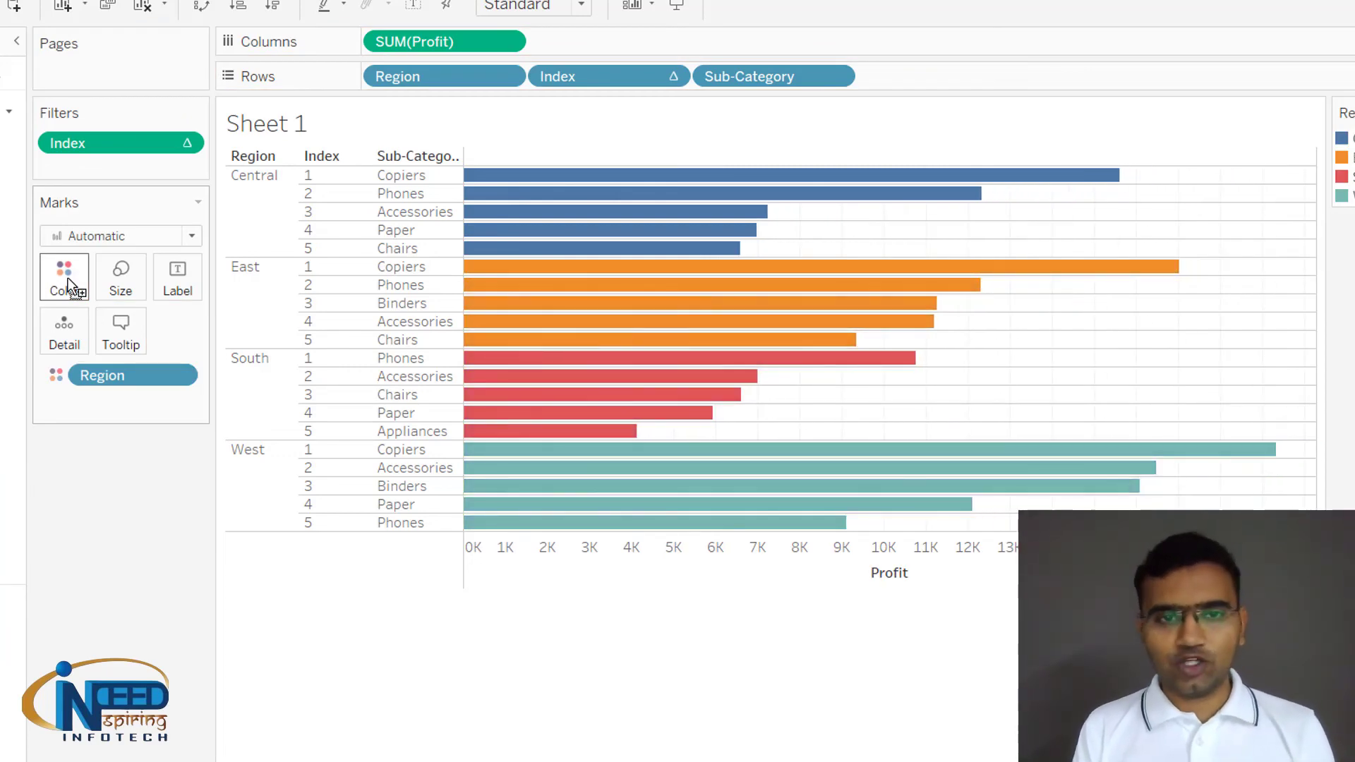